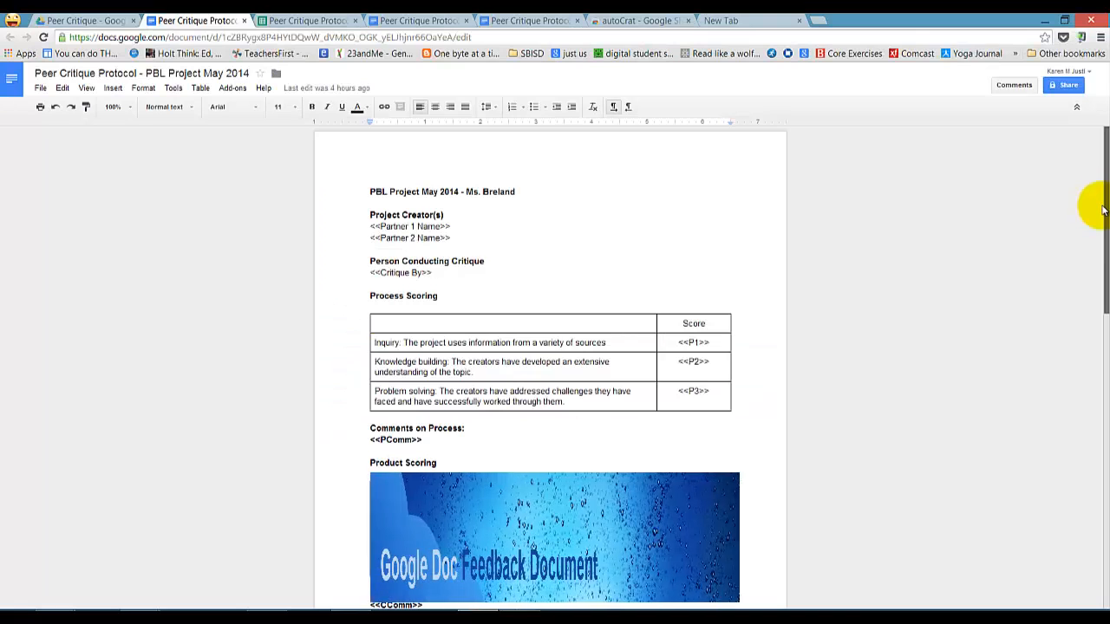
- Review the feedback template document from its partner name tags through the scoring tables to the overall score tag
{"action": "left_click_drag", "start_coordinate": [1104, 141], "coordinate": [1084, 446]}
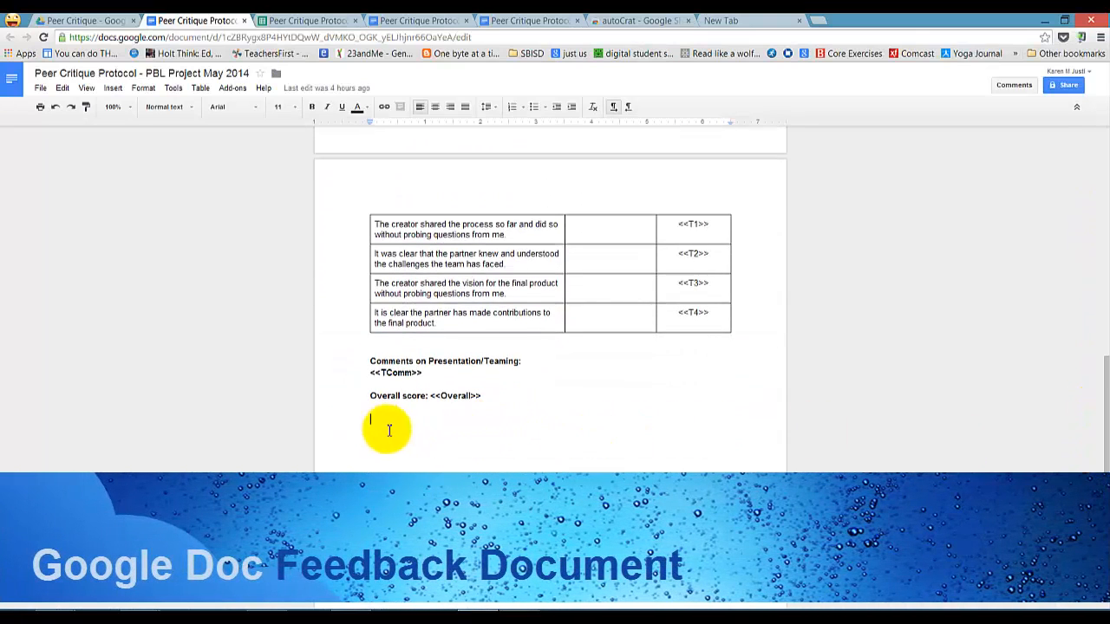
{"action": "left_click", "coordinate": [370, 417]}
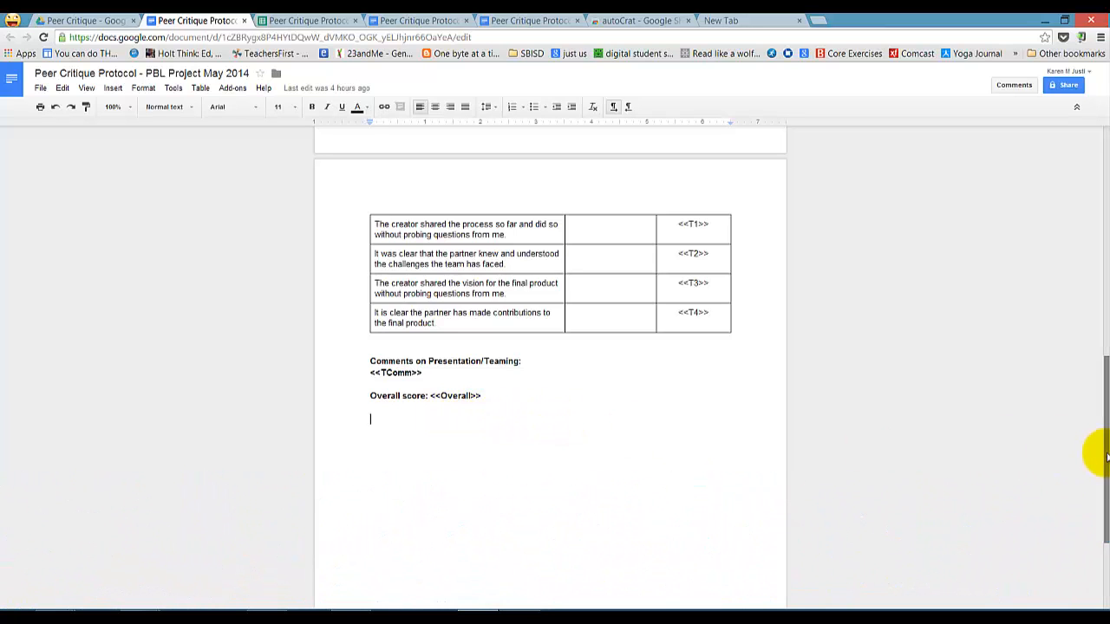
{"action": "left_click_drag", "start_coordinate": [1106, 457], "coordinate": [1104, 156]}
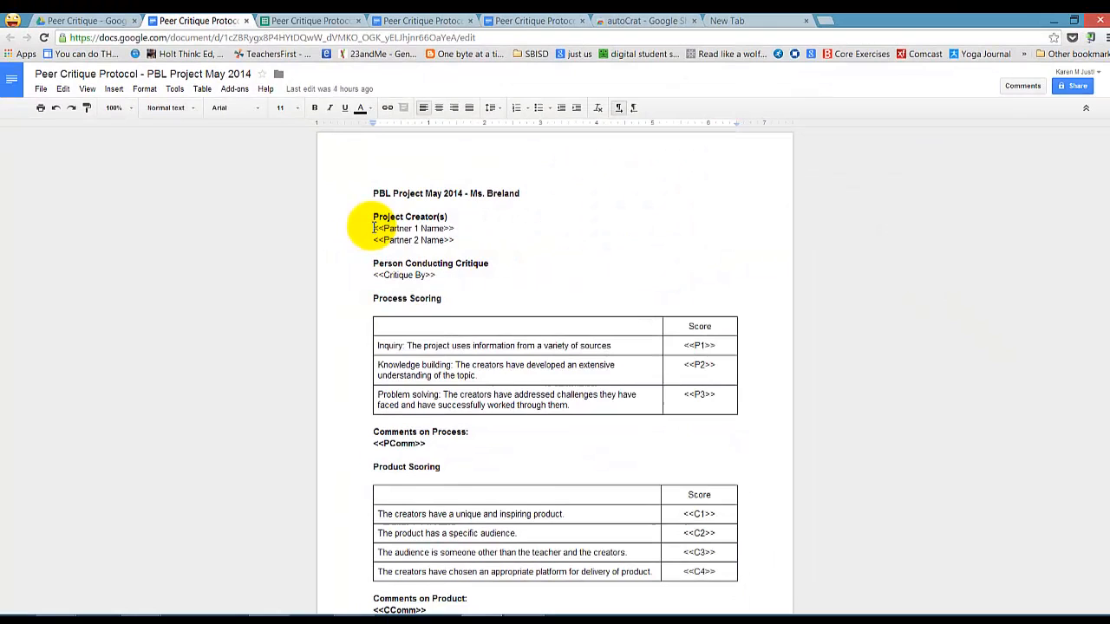
{"action": "left_click_drag", "start_coordinate": [316, 206], "coordinate": [453, 228]}
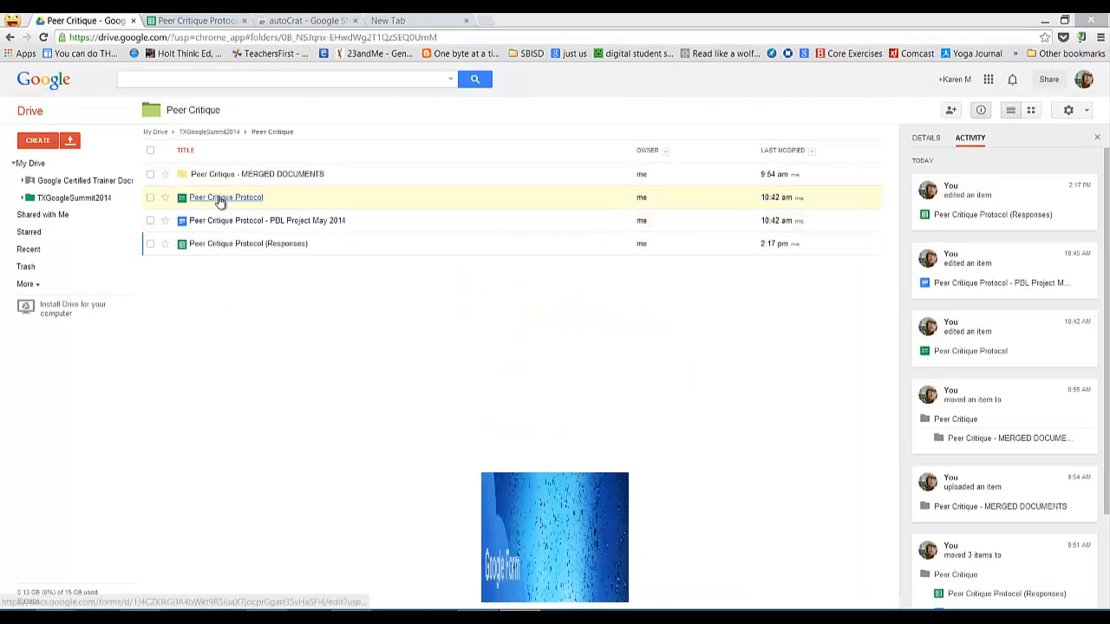
- Open the Peer Critique Protocol form from the Peer Critique folder and look through its live version
{"action": "left_click", "coordinate": [220, 201]}
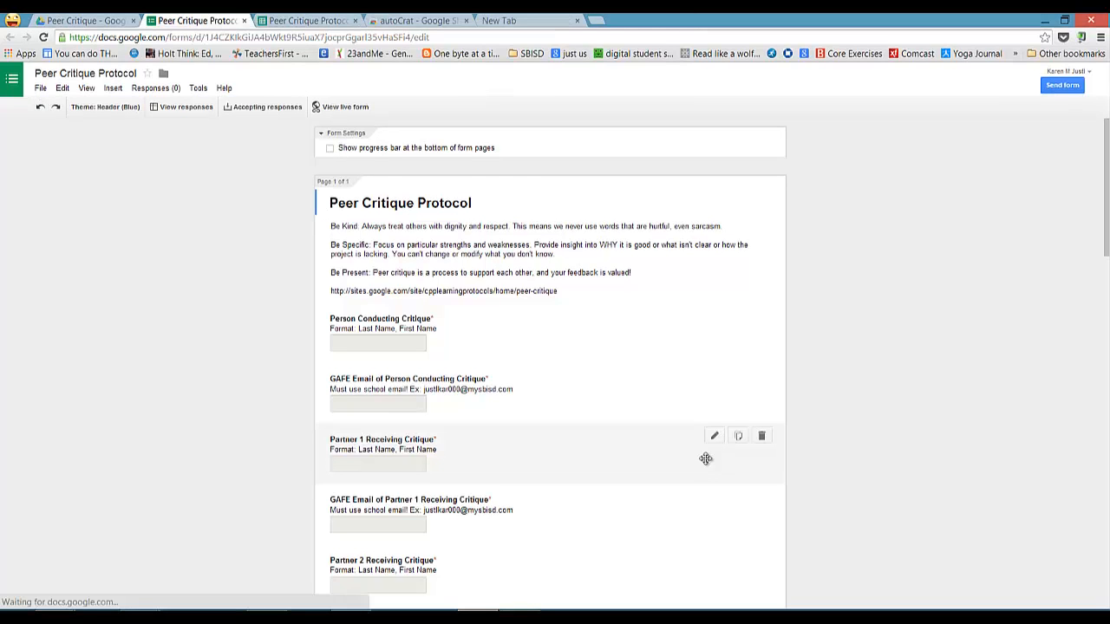
{"action": "left_click", "coordinate": [346, 107]}
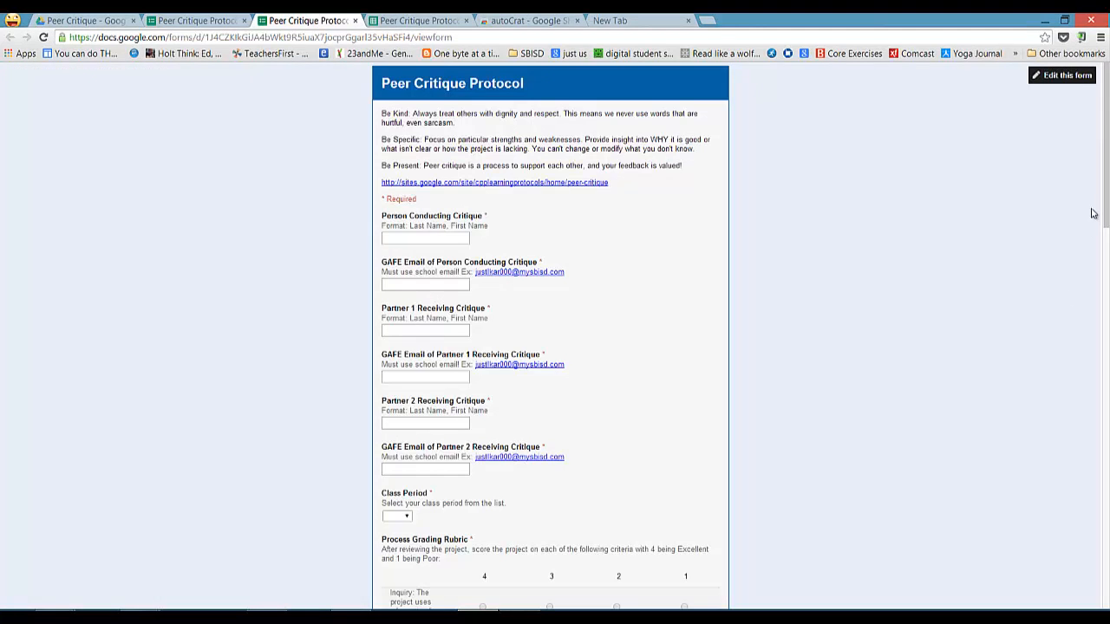
{"action": "left_click_drag", "start_coordinate": [1107, 199], "coordinate": [1107, 230]}
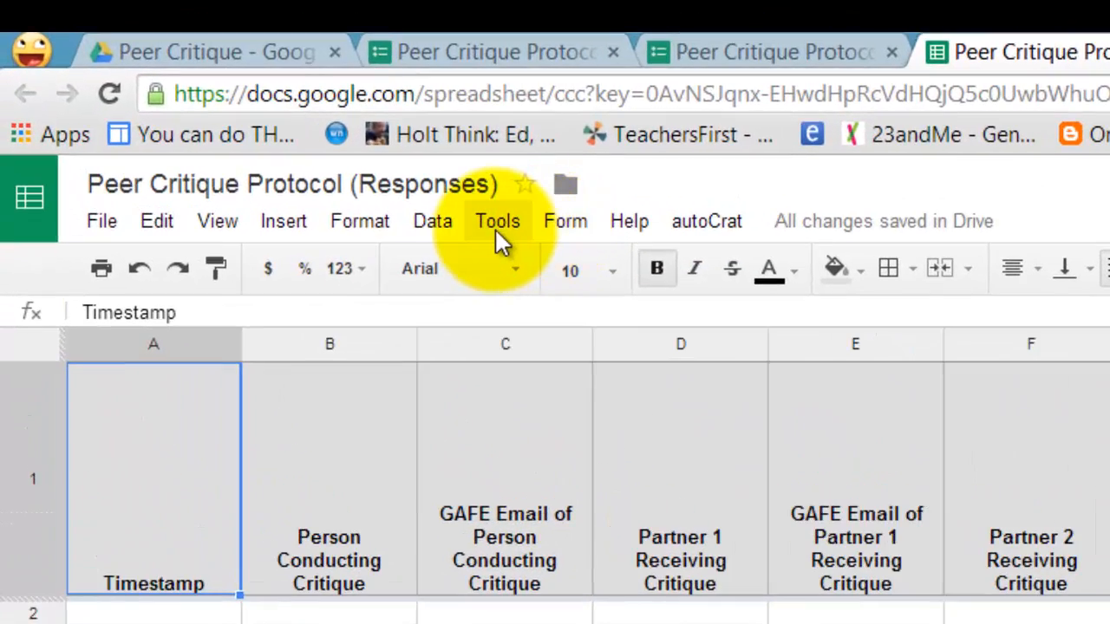
- Search the script gallery for autocrat from the Peer Critique Protocol (Responses) spreadsheet
{"action": "left_click", "coordinate": [498, 227]}
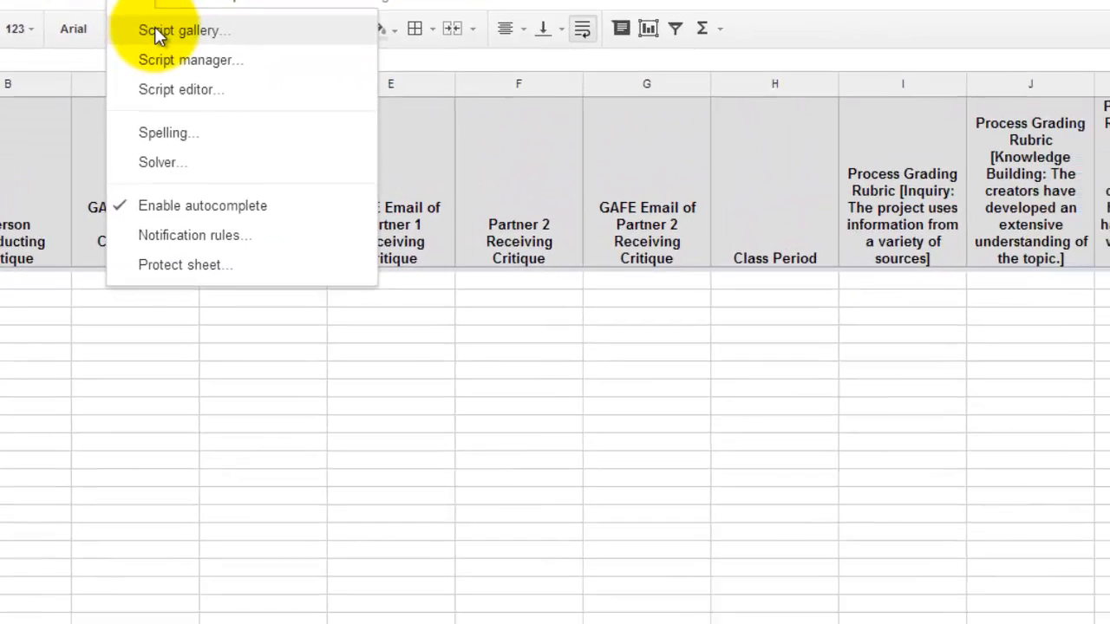
{"action": "left_click", "coordinate": [156, 30]}
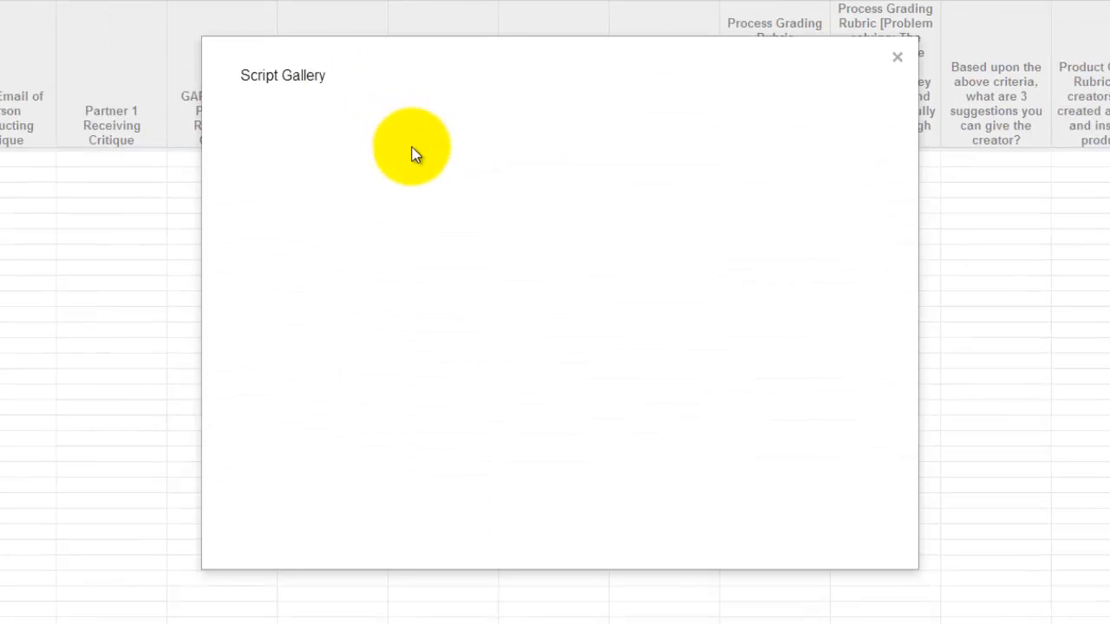
{"action": "left_click", "coordinate": [487, 119]}
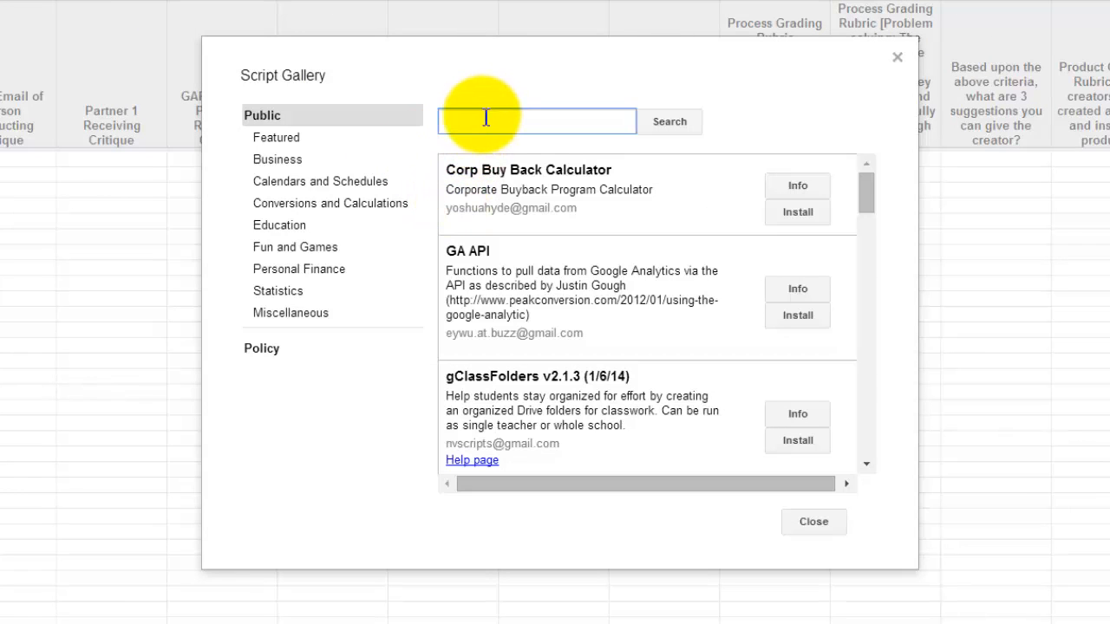
{"action": "type", "text": "autocrat"}
{"action": "key", "text": "Return"}
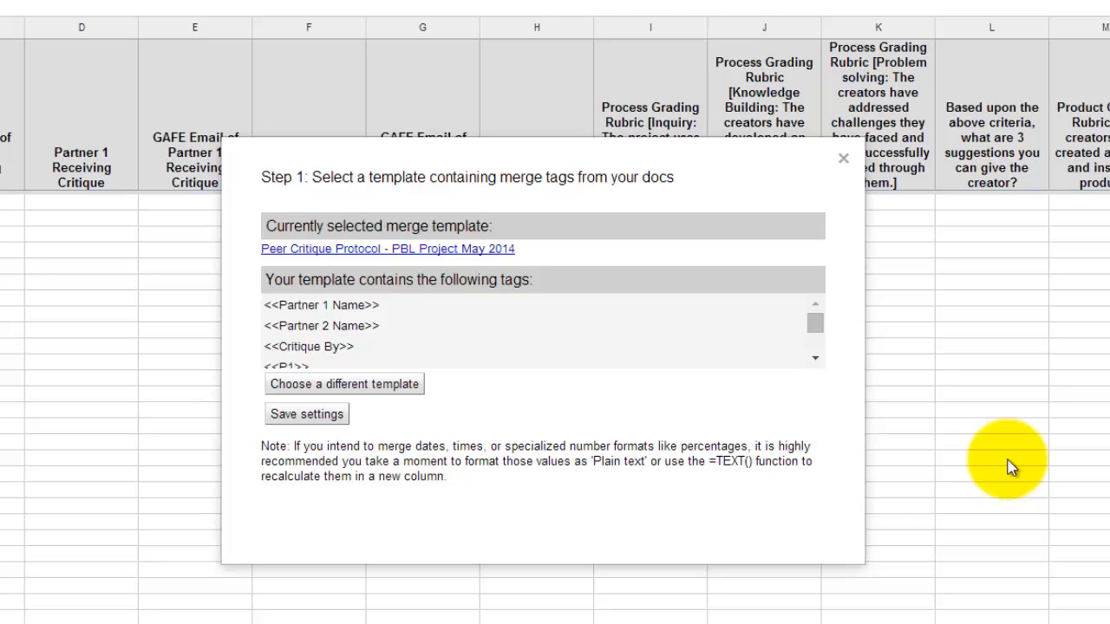
- Choose Peer Critique Protocol - PBL Project May 2014 as the merge template, review its tags and save the template settings
{"action": "left_click", "coordinate": [345, 384]}
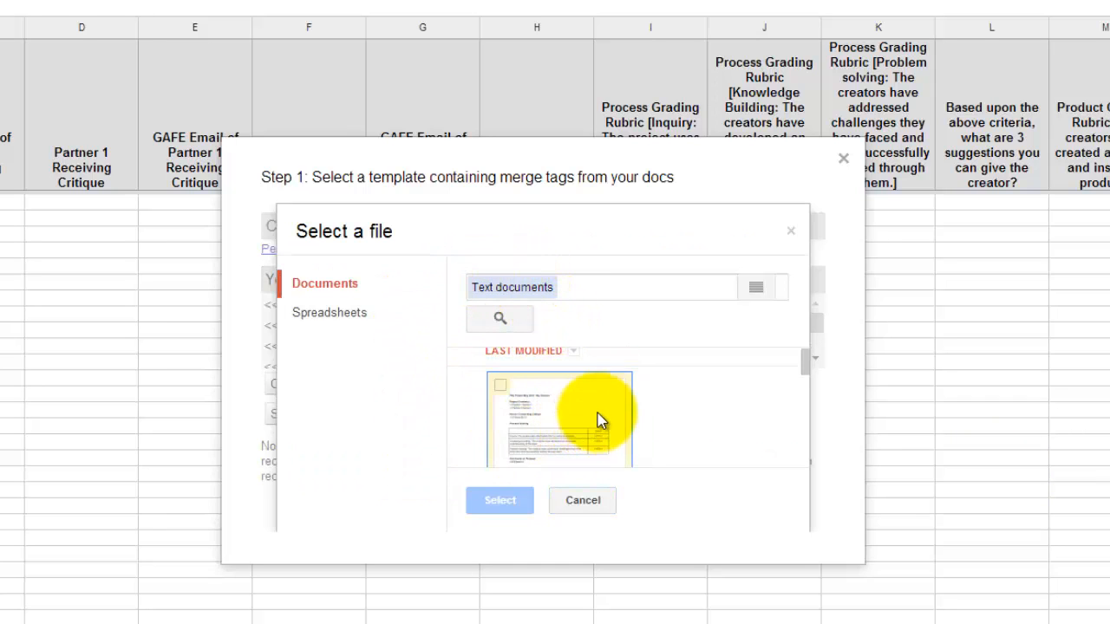
{"action": "left_click", "coordinate": [804, 362]}
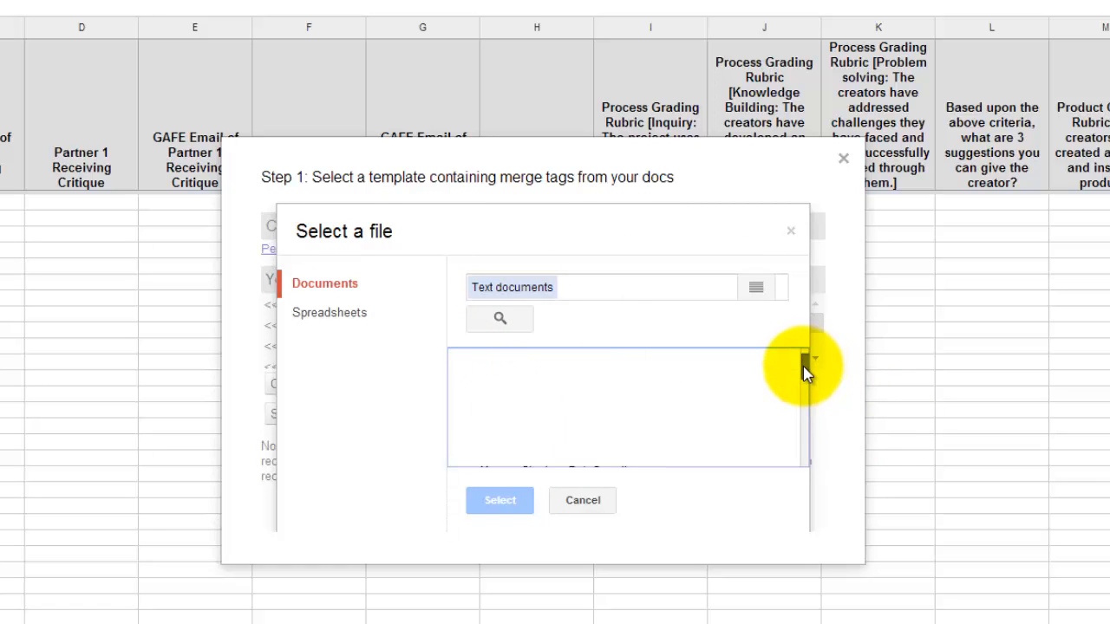
{"action": "left_click", "coordinate": [523, 425]}
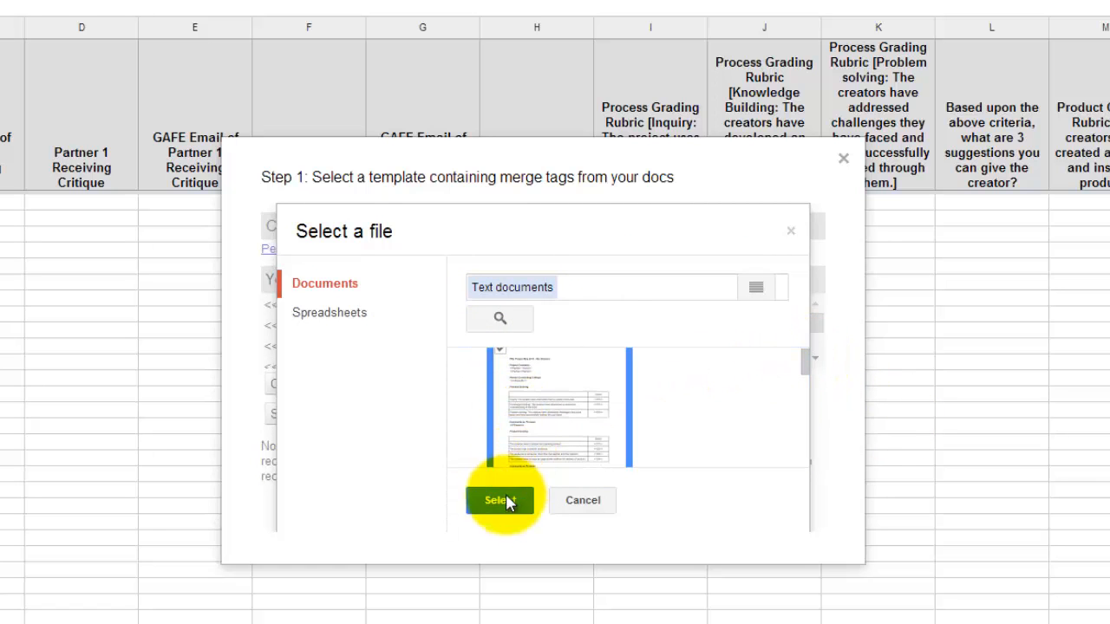
{"action": "left_click", "coordinate": [503, 500]}
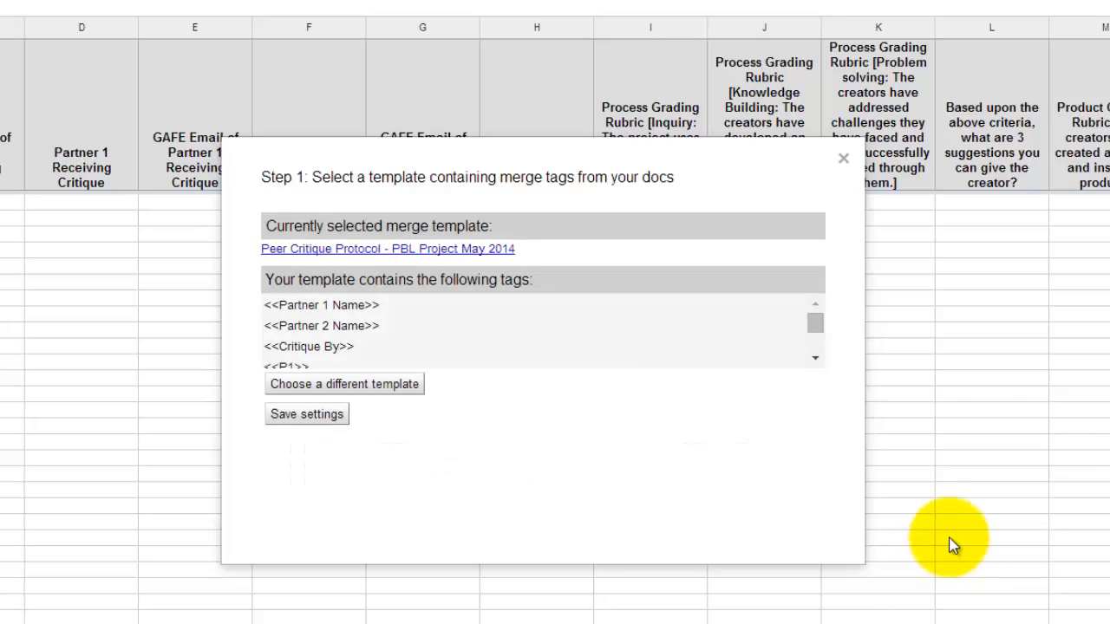
{"action": "left_click", "coordinate": [813, 358]}
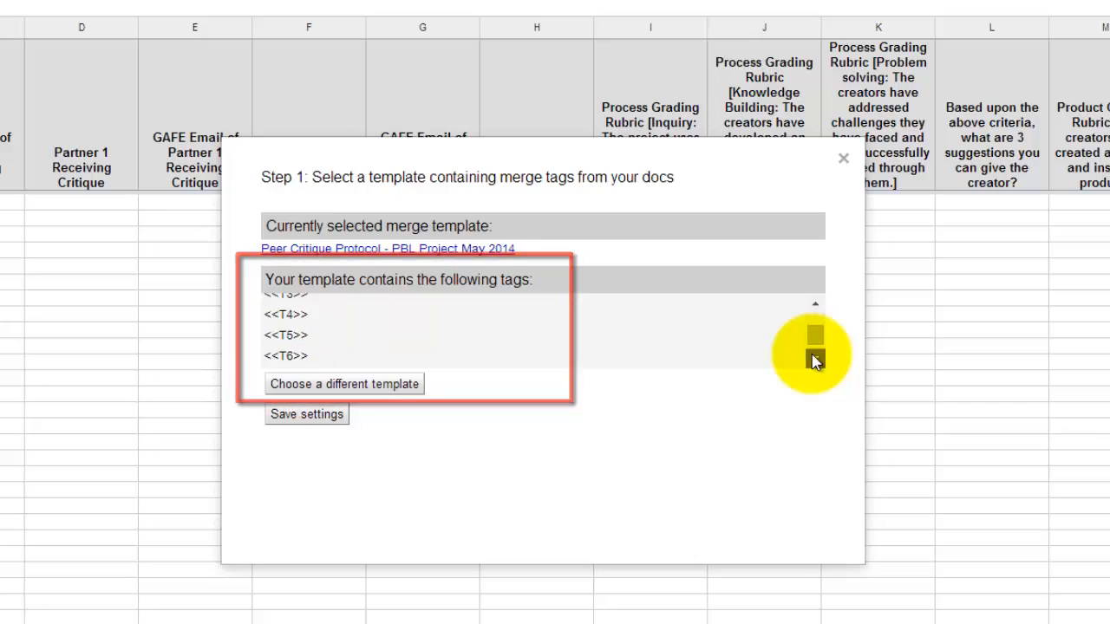
{"action": "left_click", "coordinate": [814, 358]}
{"action": "left_click", "coordinate": [307, 414]}
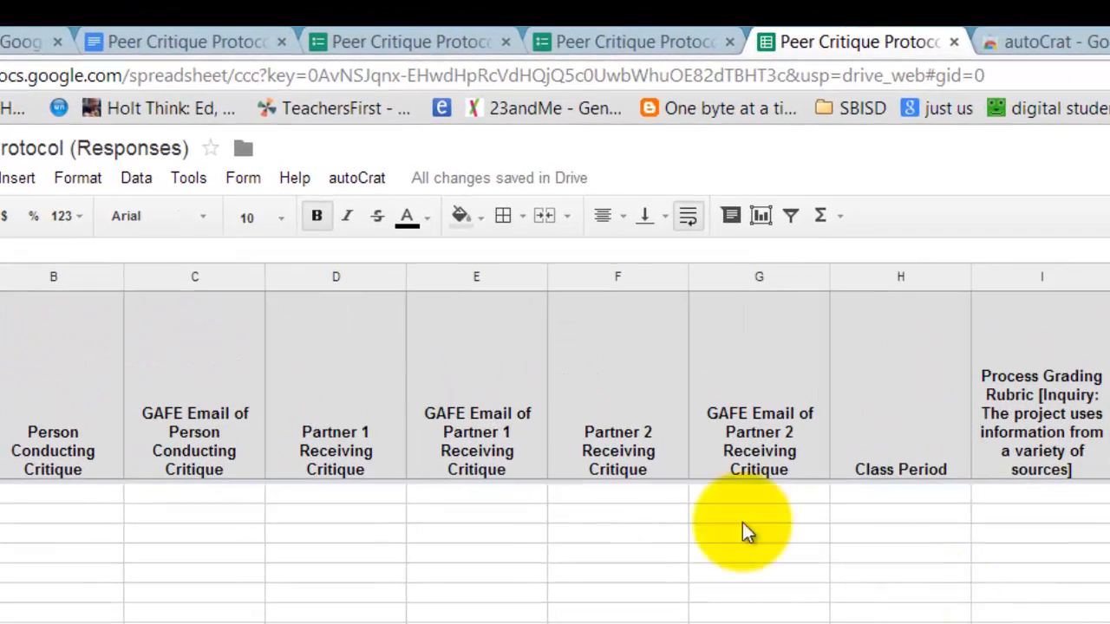
- Save Form Responses as autoCrat's merge data source and submit the merge conditions with the Timestamp condition value blank
{"action": "left_click", "coordinate": [339, 182]}
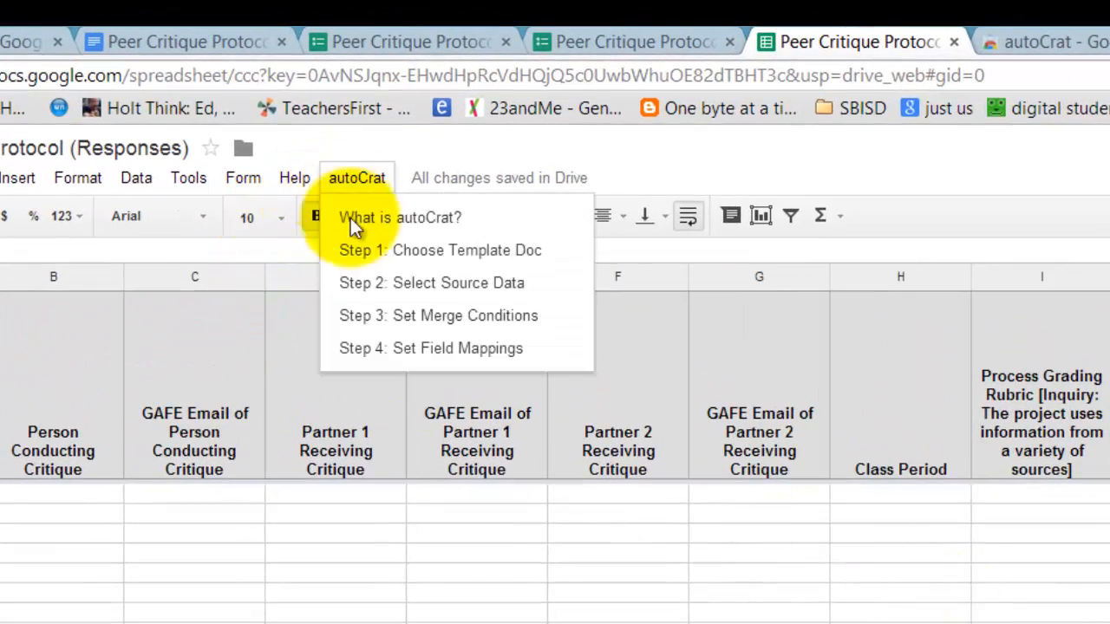
{"action": "left_click", "coordinate": [371, 282]}
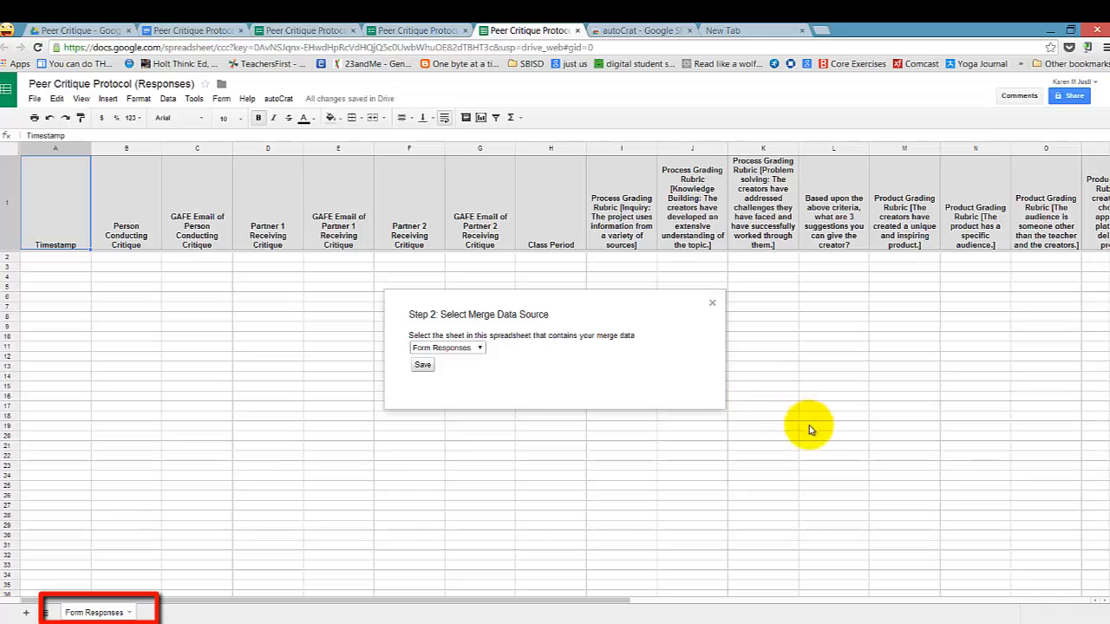
{"action": "left_click", "coordinate": [427, 369]}
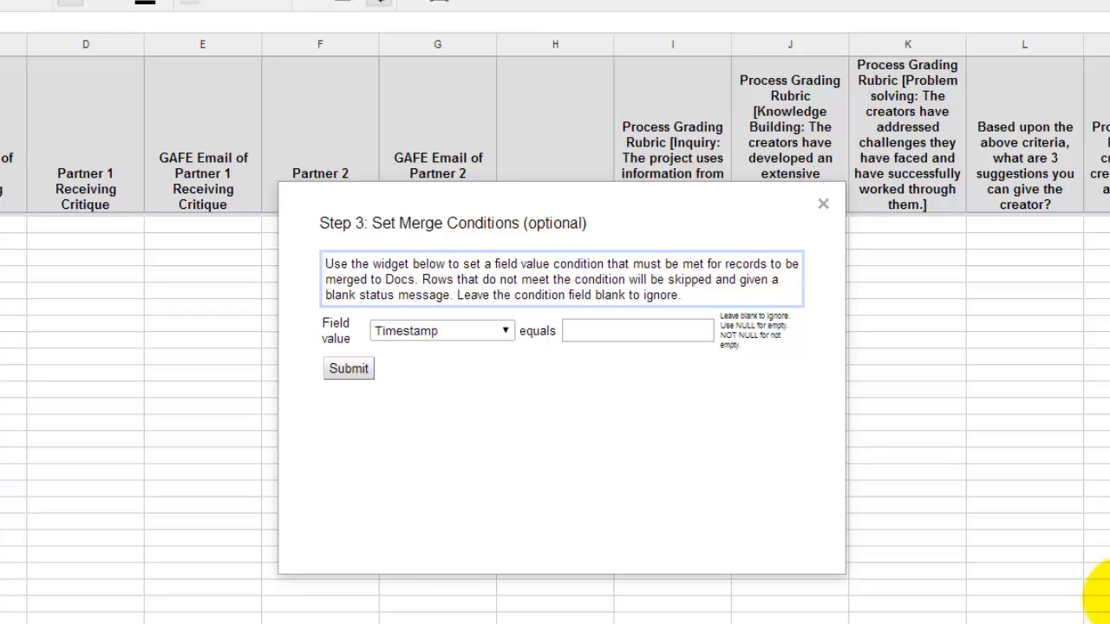
{"action": "left_click", "coordinate": [347, 370]}
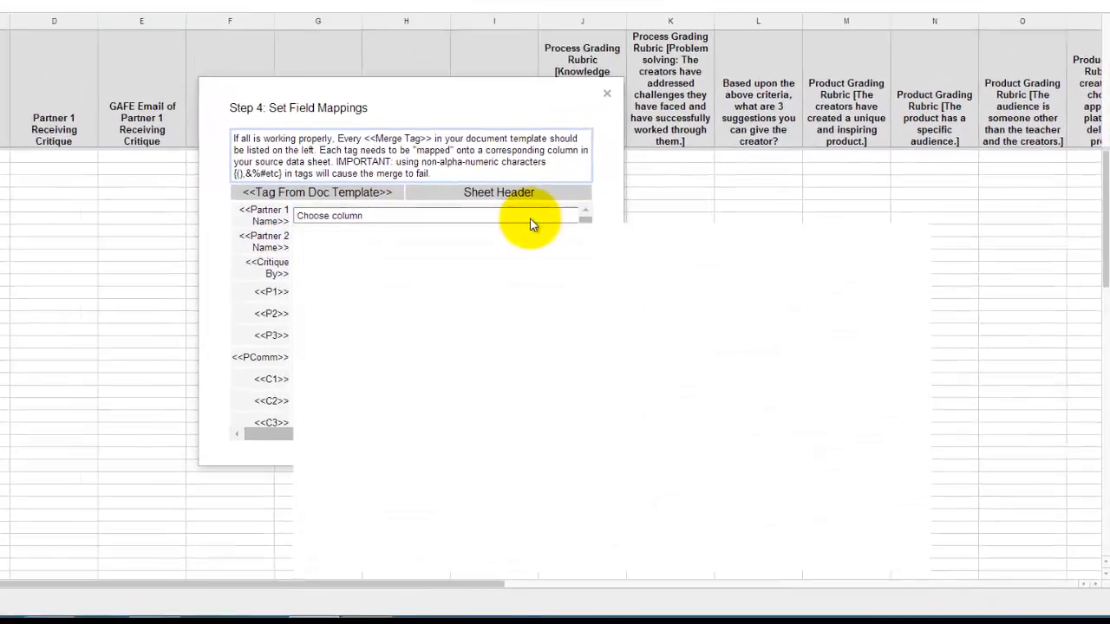
- Map <<Partner 1 Name>> to Partner 1 Receiving Critique, <<Partner 2 Name>> to Partner 2 Receiving Critique and <<Critique By>> to Person Conducting Critique
{"action": "left_click", "coordinate": [643, 301]}
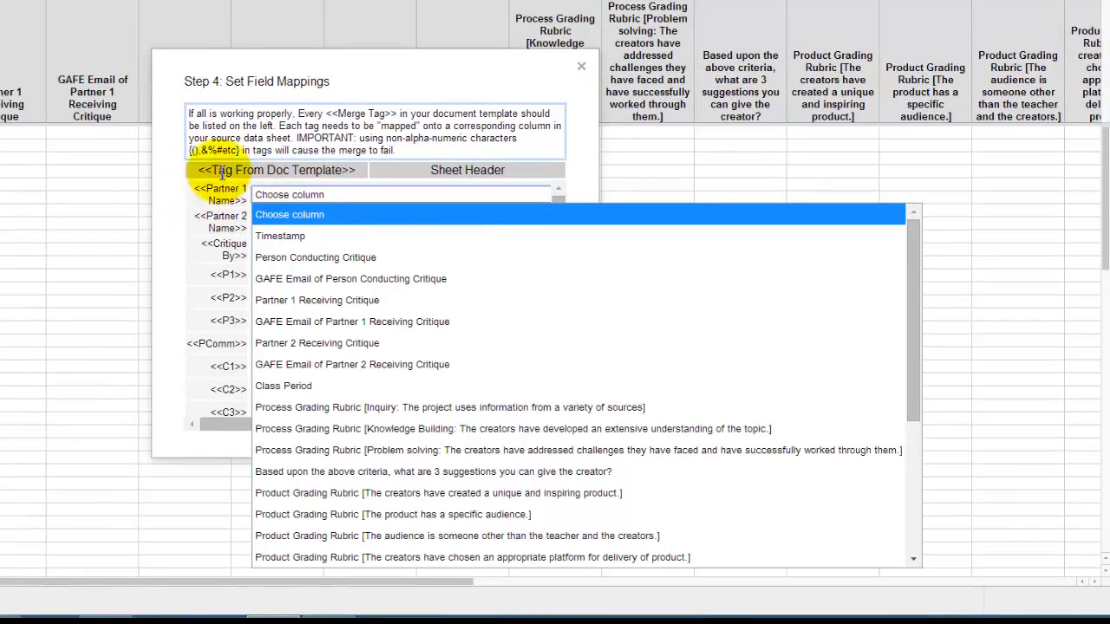
{"action": "left_click", "coordinate": [322, 300]}
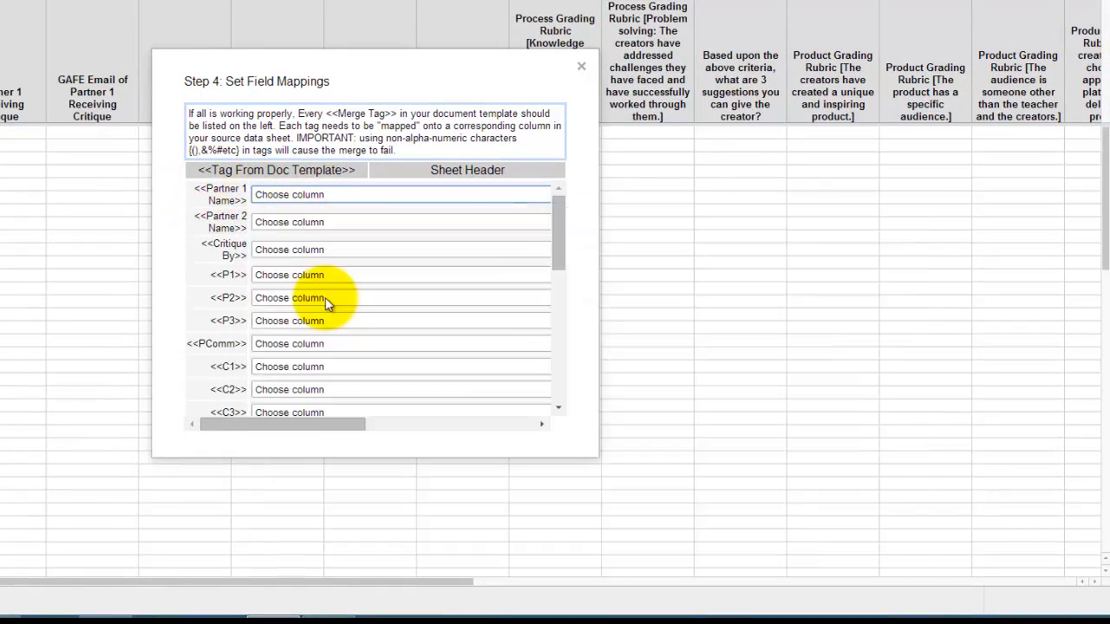
{"action": "left_click", "coordinate": [322, 222]}
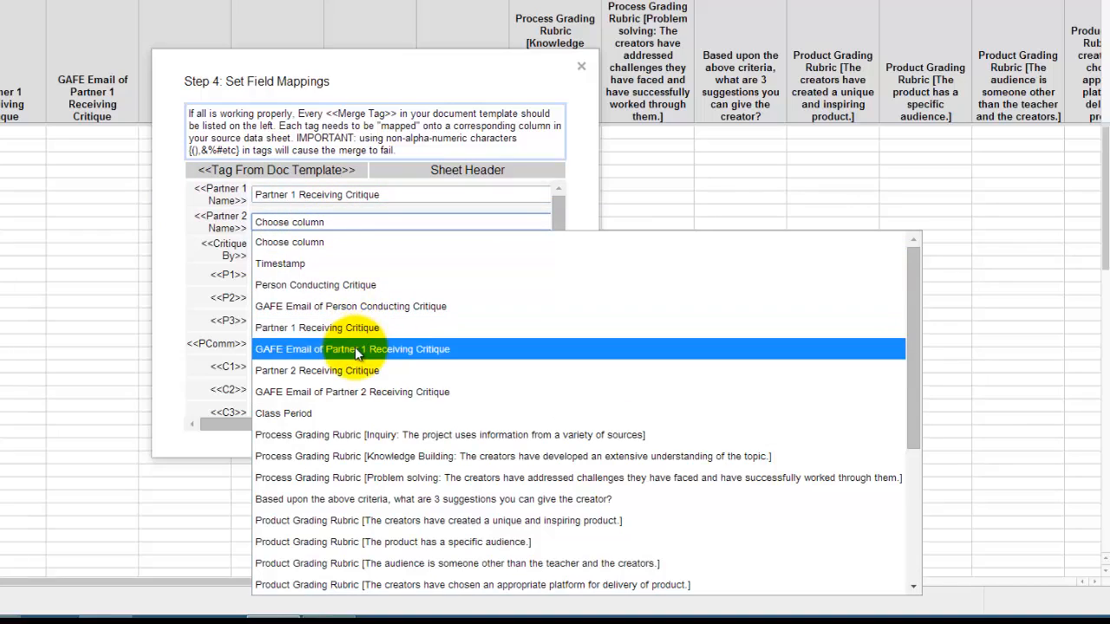
{"action": "left_click", "coordinate": [351, 371]}
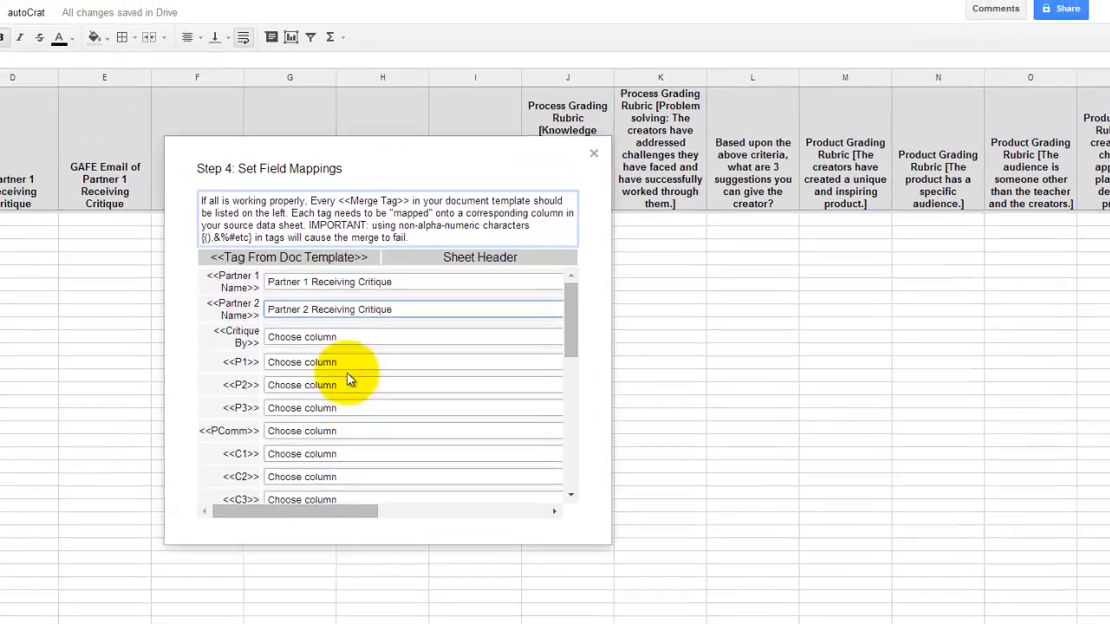
{"action": "left_click", "coordinate": [351, 251]}
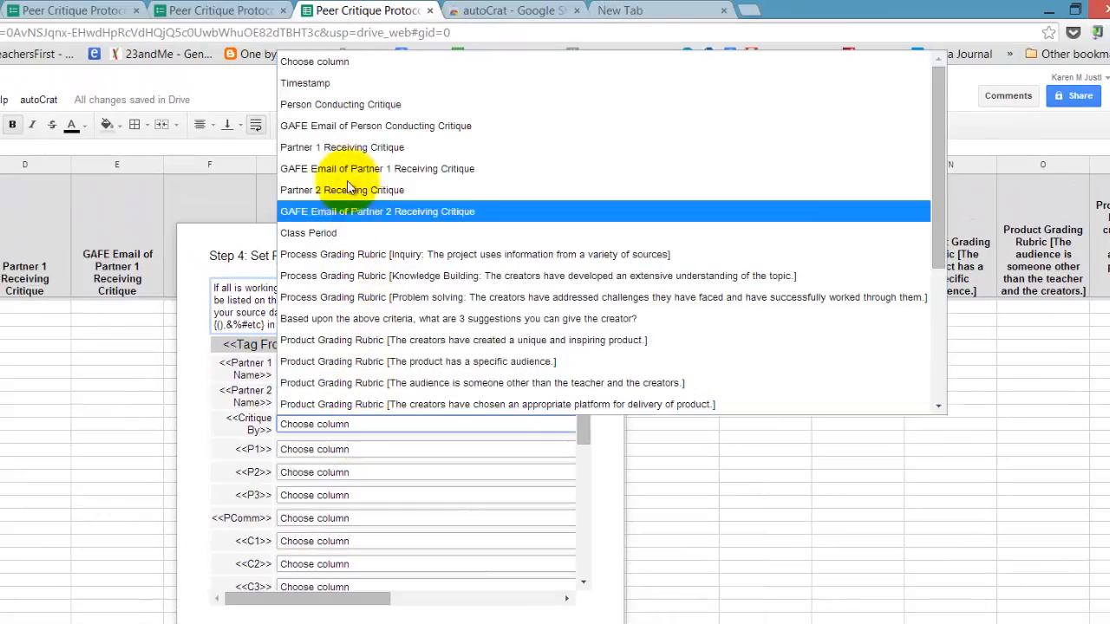
{"action": "left_click", "coordinate": [339, 106]}
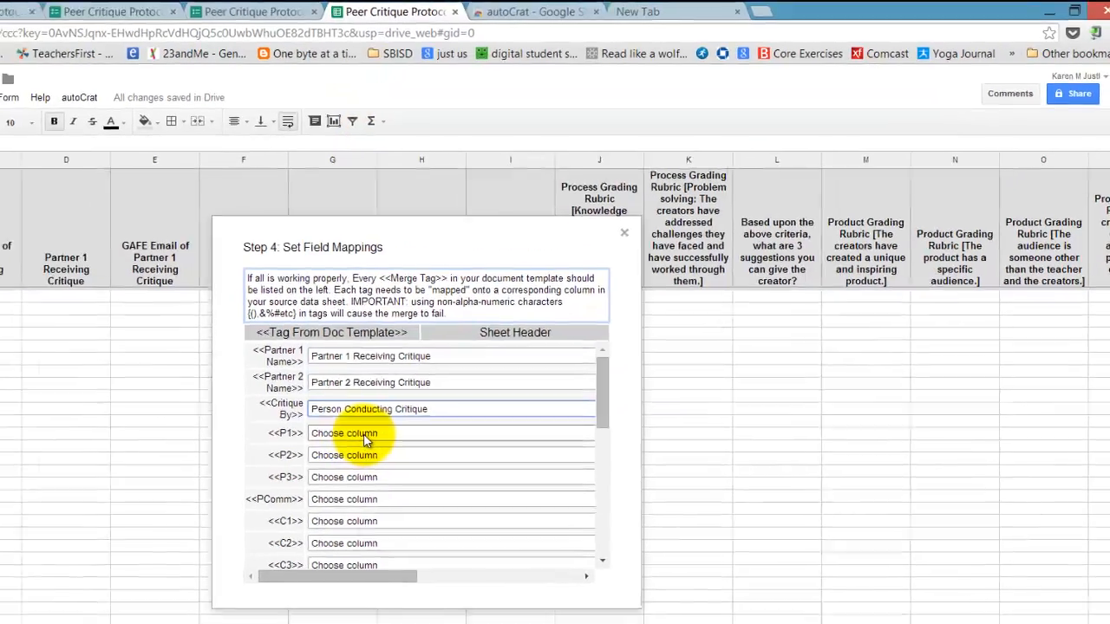
- Map <<P1>>, <<P2>> and <<P3>> to the Process Grading Rubric columns for Inquiry, Knowledge Building and Problem solving
{"action": "left_click", "coordinate": [333, 452]}
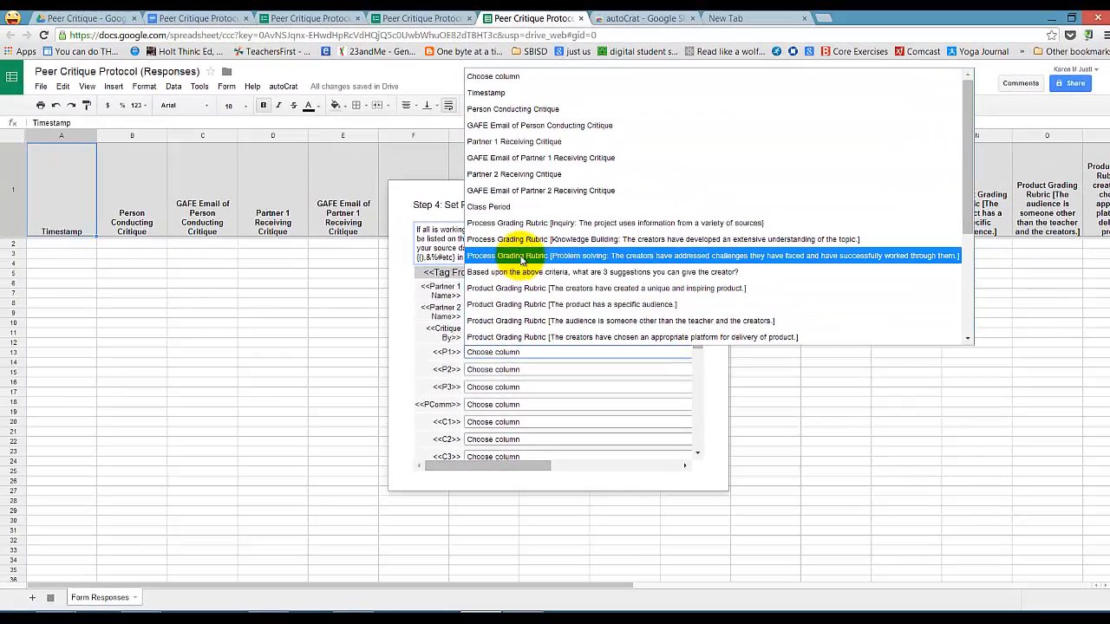
{"action": "left_click", "coordinate": [509, 222]}
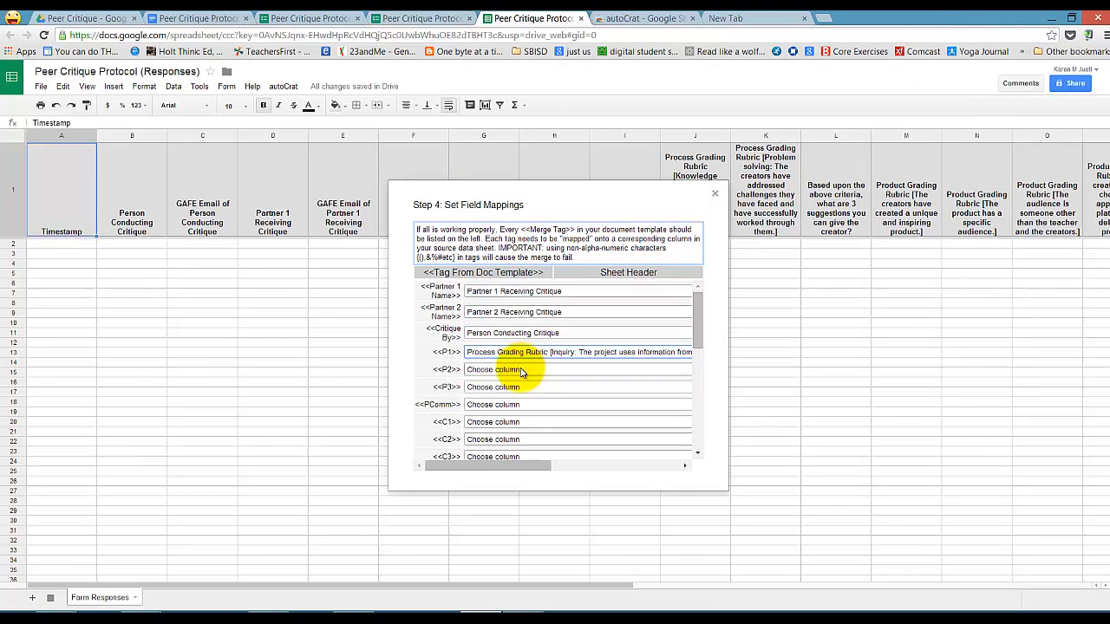
{"action": "left_click", "coordinate": [473, 370]}
{"action": "left_click", "coordinate": [520, 257]}
{"action": "left_click", "coordinate": [508, 386]}
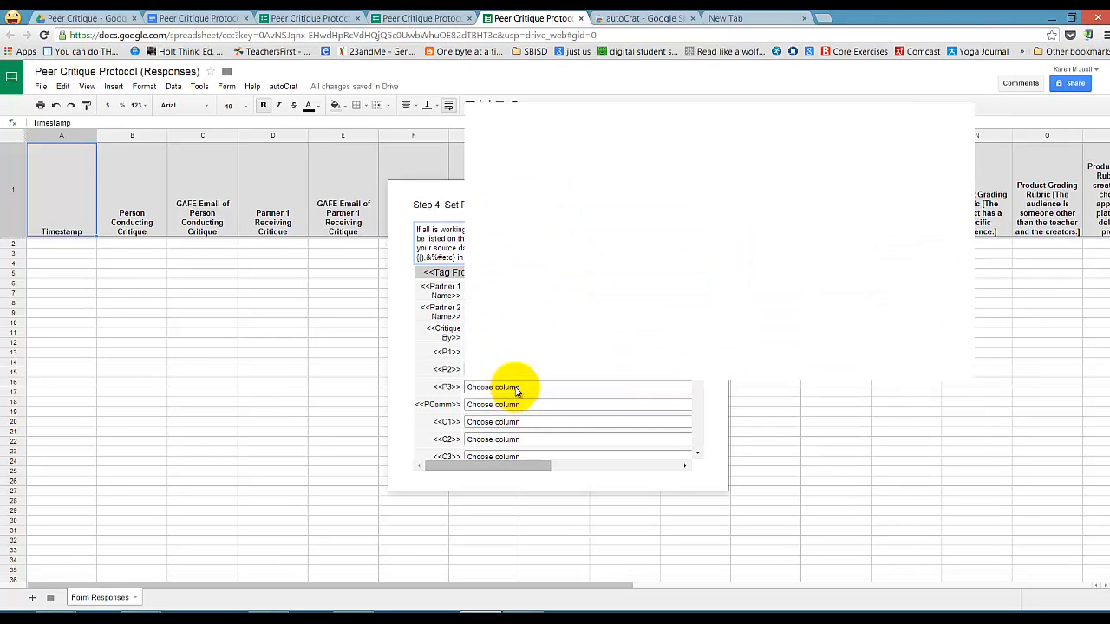
{"action": "left_click", "coordinate": [518, 290]}
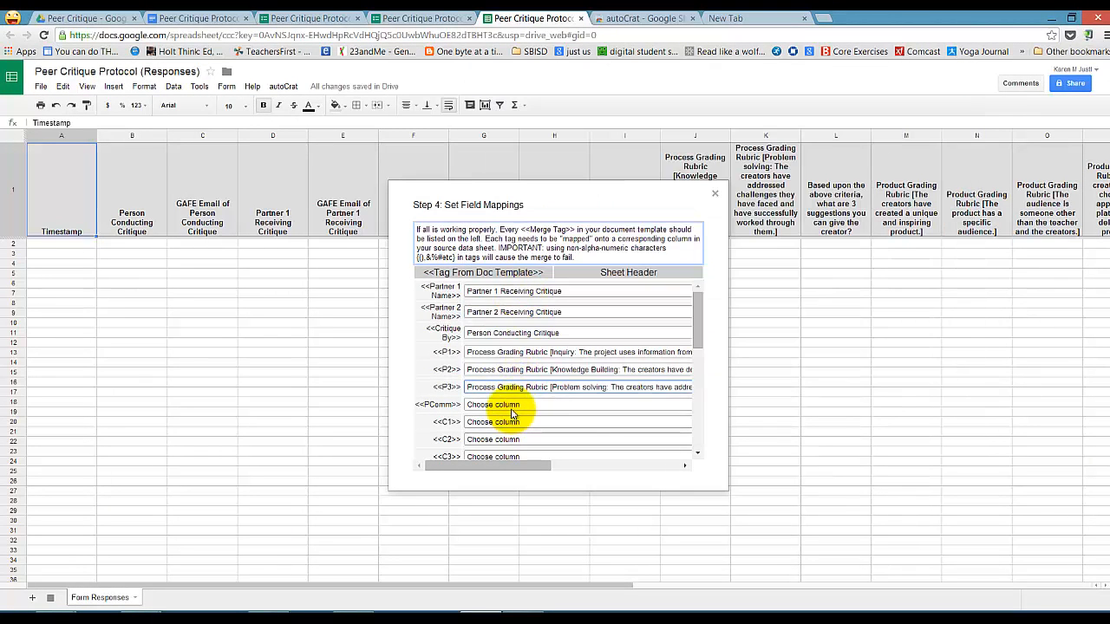
- Map <<PComm>> to "Based upon the above criteria, what are 3 suggestions you can give the creator?" and try to save the field mappings
{"action": "left_click", "coordinate": [513, 404]}
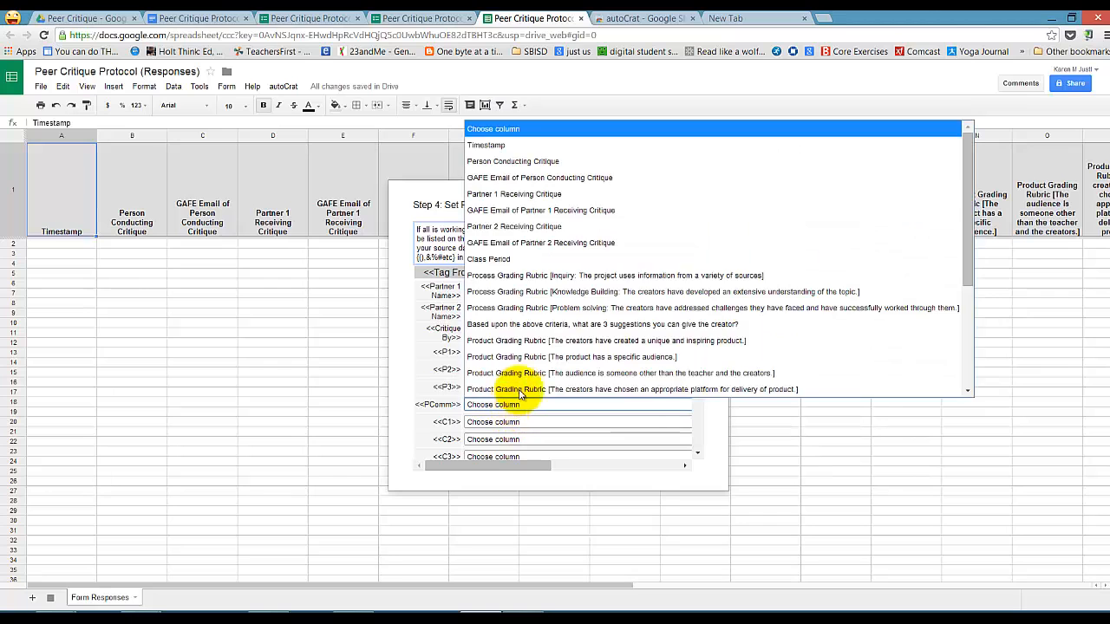
{"action": "left_click", "coordinate": [535, 330]}
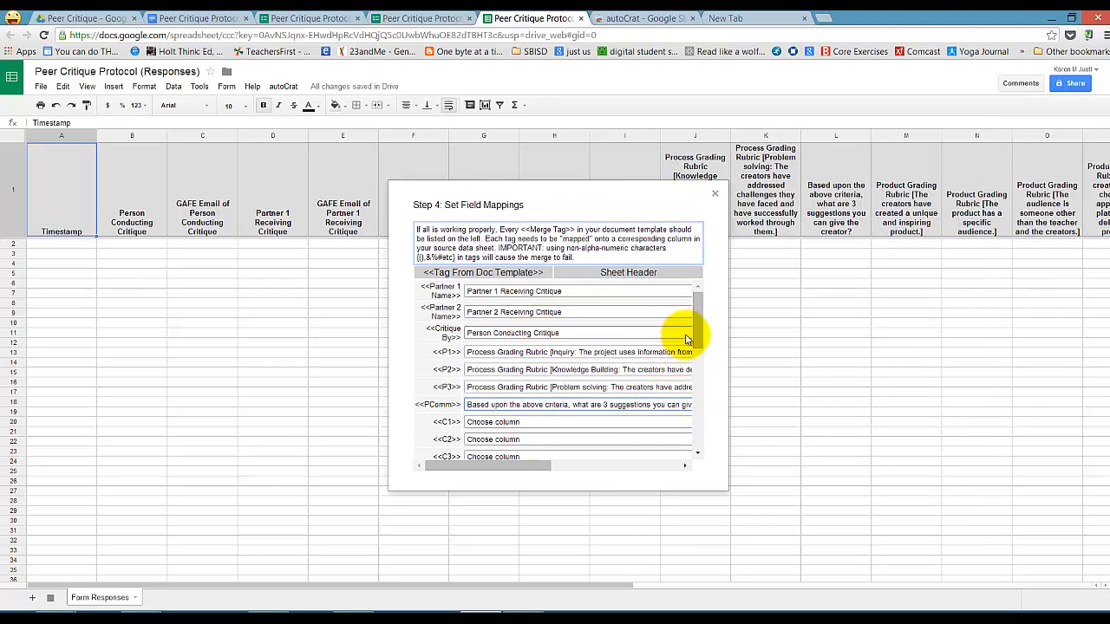
{"action": "left_click_drag", "start_coordinate": [697, 334], "coordinate": [699, 369]}
{"action": "left_click", "coordinate": [512, 308]}
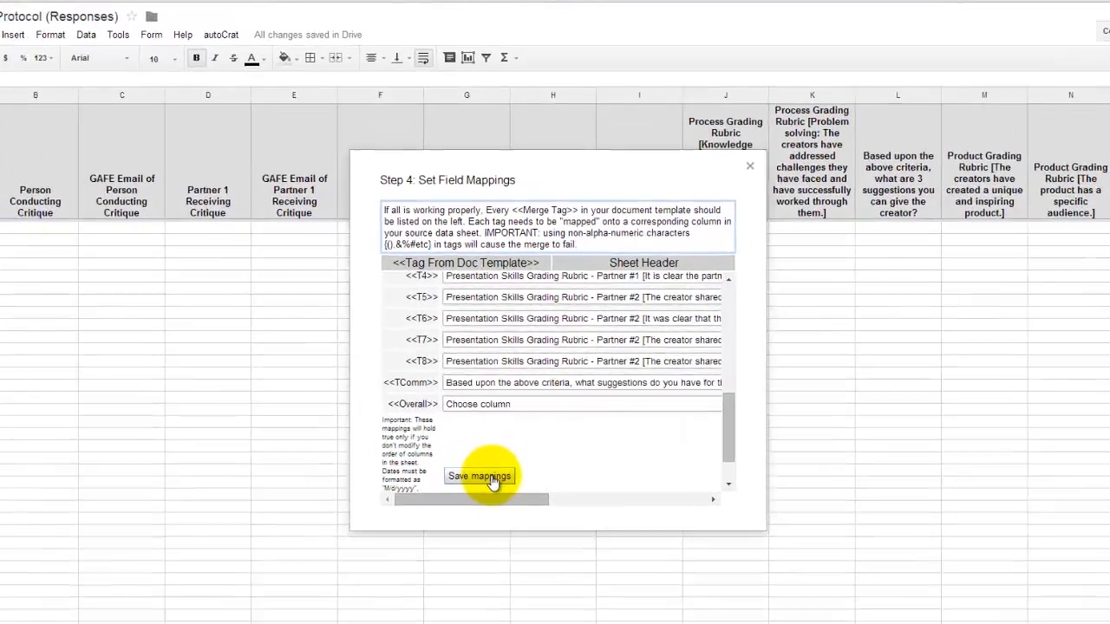
{"action": "left_click", "coordinate": [502, 447]}
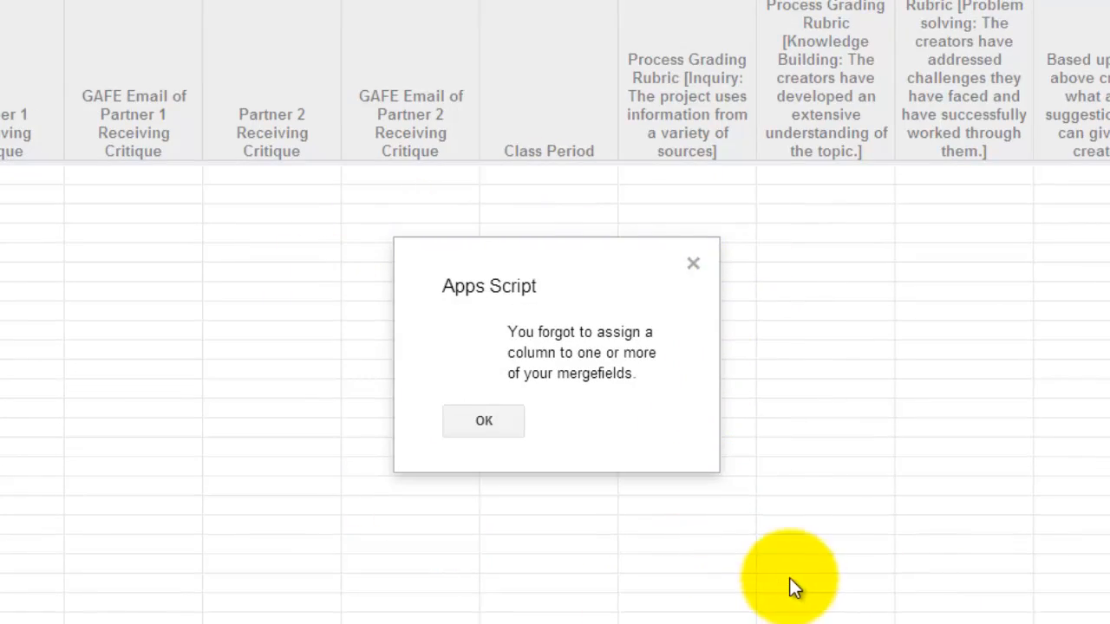
- Insert a column between the last Partner #2 rubric column and Document Merge Status, and head it "Overall Score"
{"action": "left_click", "coordinate": [484, 422]}
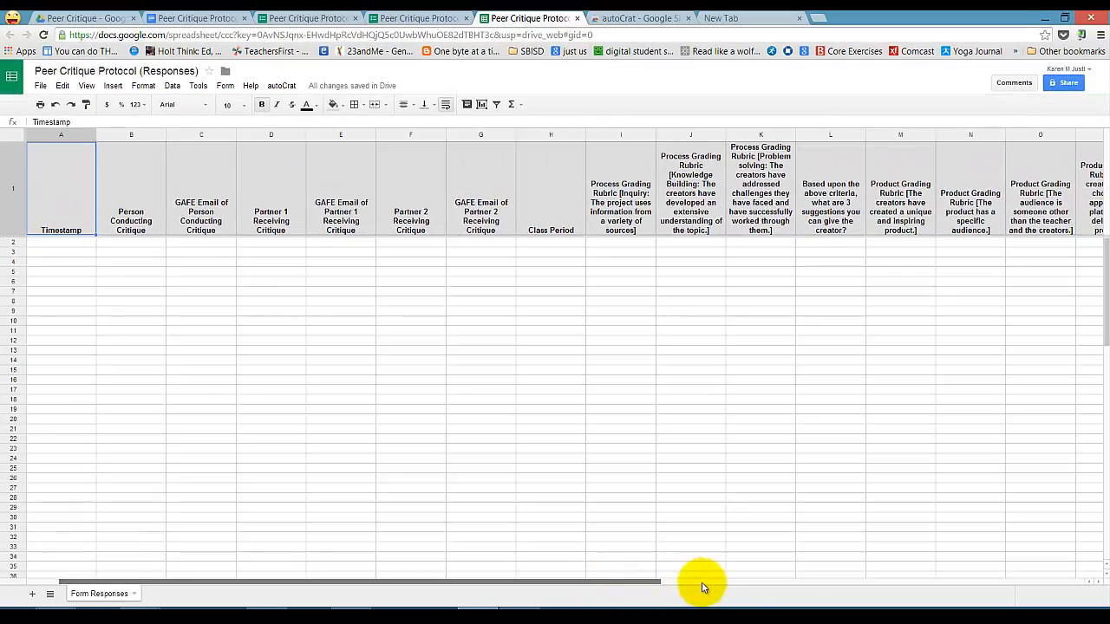
{"action": "left_click_drag", "start_coordinate": [702, 588], "coordinate": [1107, 574]}
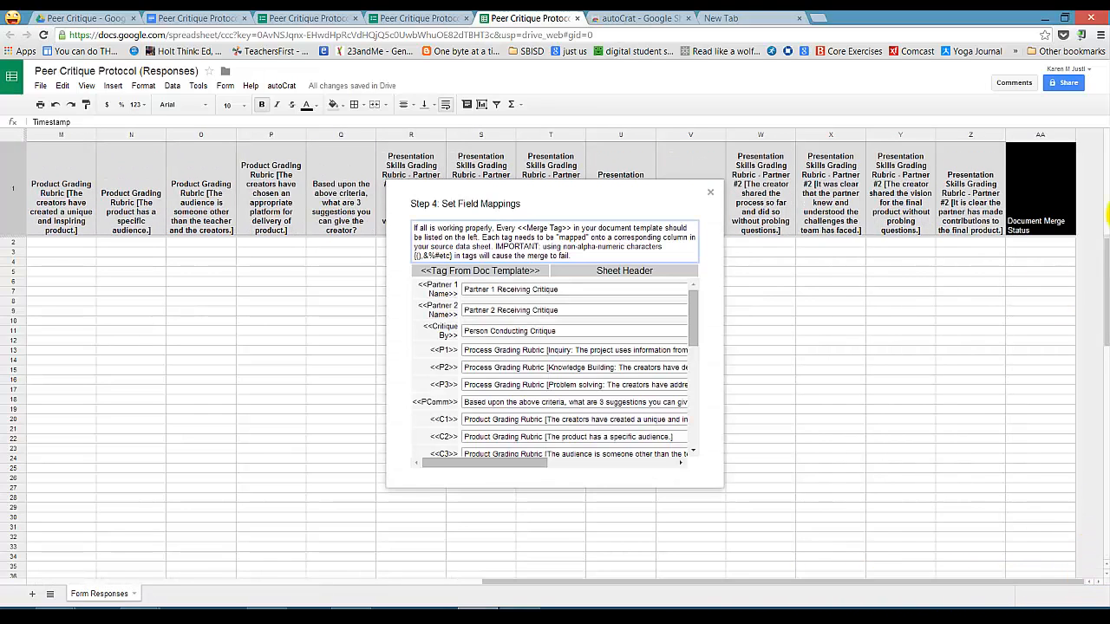
{"action": "left_click", "coordinate": [981, 133]}
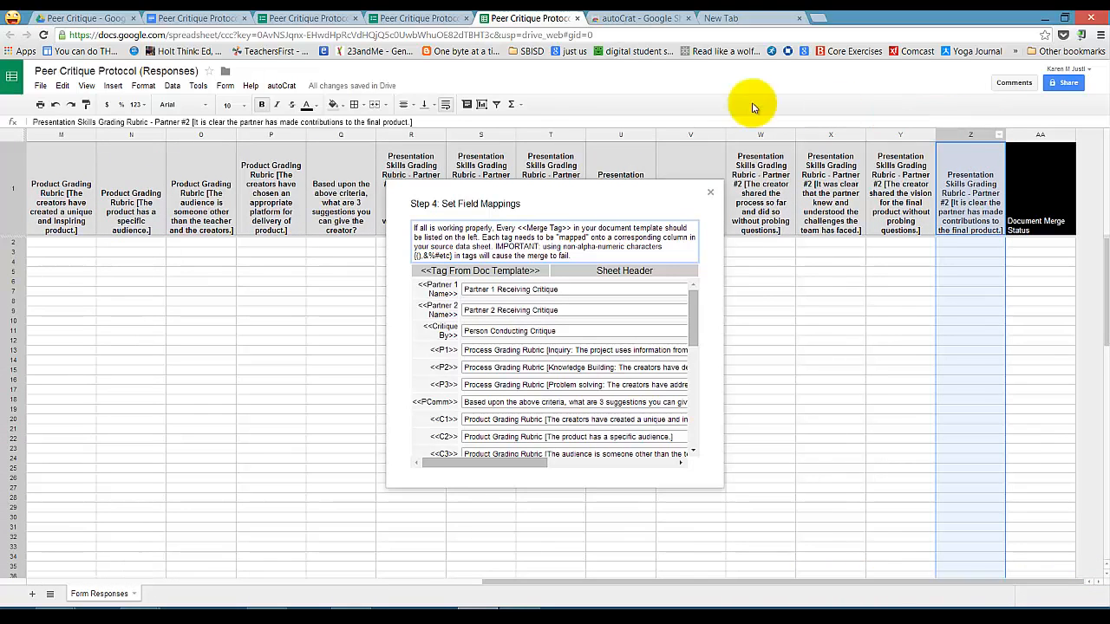
{"action": "left_click", "coordinate": [113, 86]}
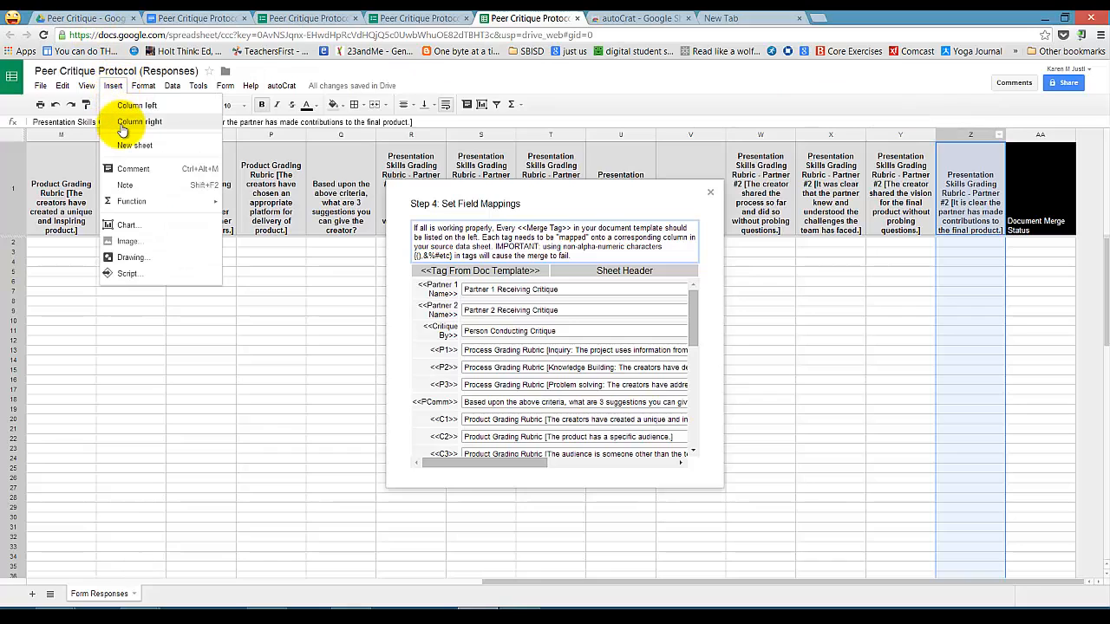
{"action": "left_click", "coordinate": [122, 123]}
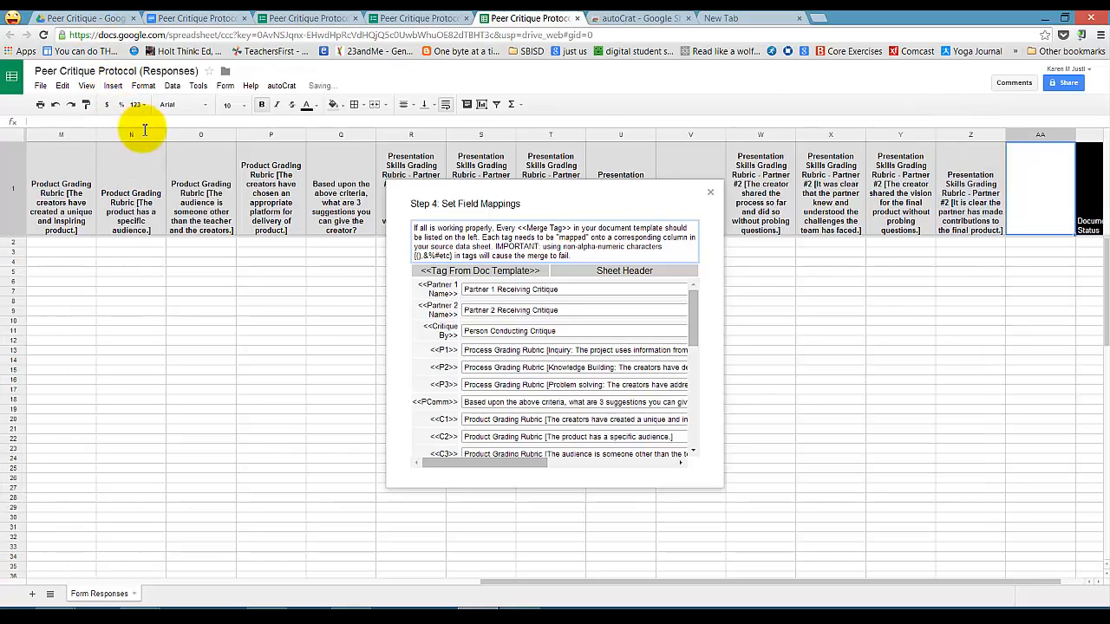
{"action": "left_click", "coordinate": [1049, 211]}
{"action": "type", "text": "Overall Score"}
{"action": "key", "text": "Return"}
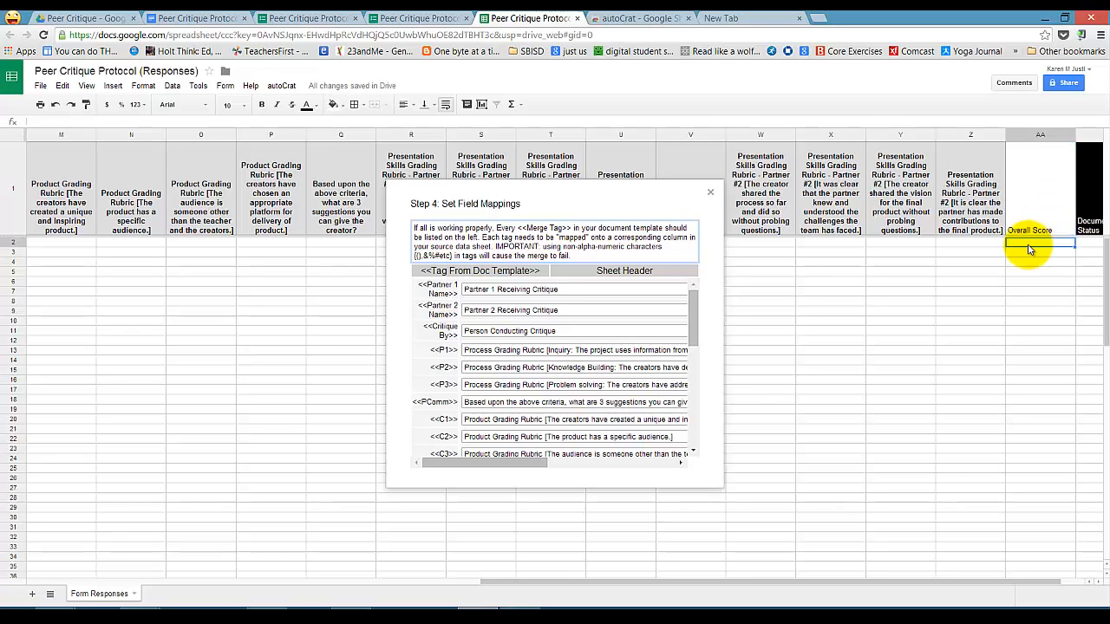
- Enter the formula =I2+J2+K2+M2+N2+O2+P2+R2+S2+T2+U2+W2+X2+Y2+Z2 in cell AA2 under Overall Score
{"action": "type", "text": "="}
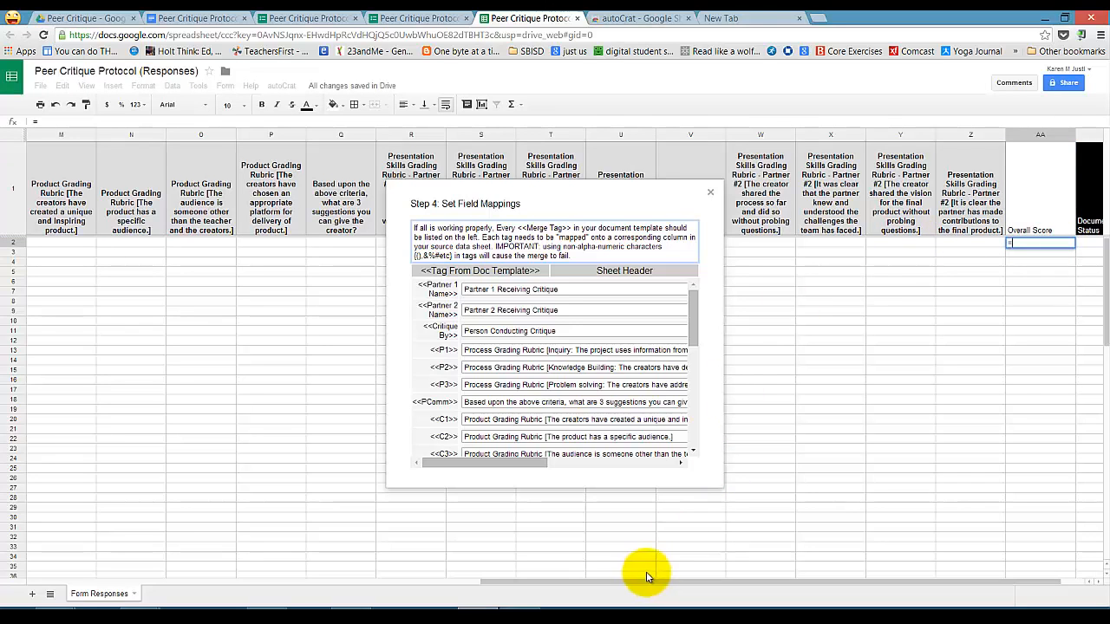
{"action": "left_click_drag", "start_coordinate": [633, 587], "coordinate": [484, 575]}
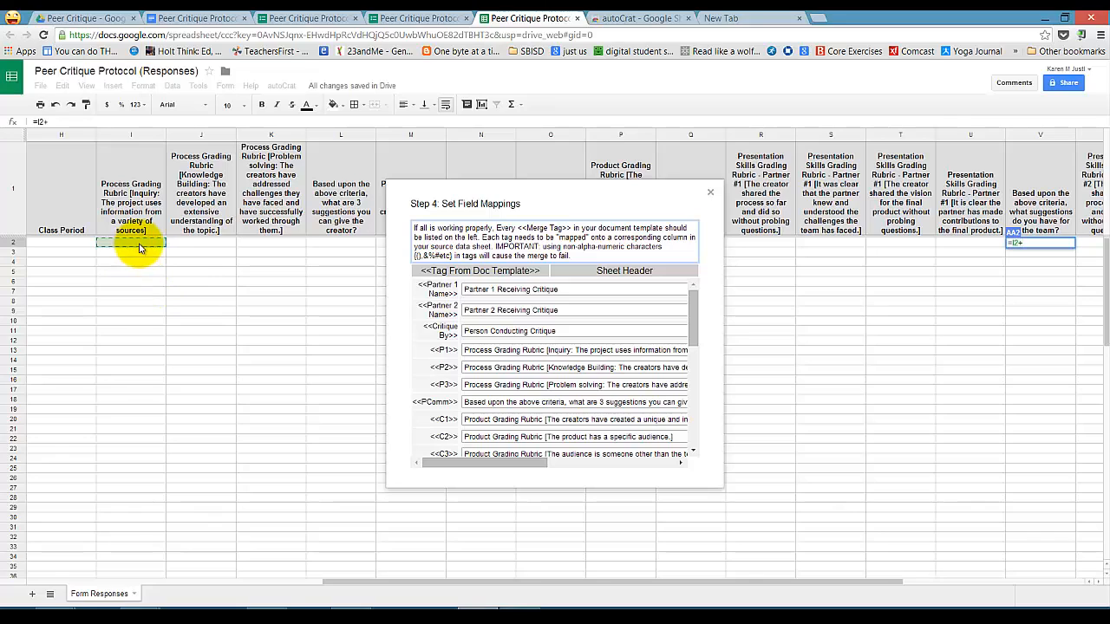
{"action": "left_click", "coordinate": [198, 247]}
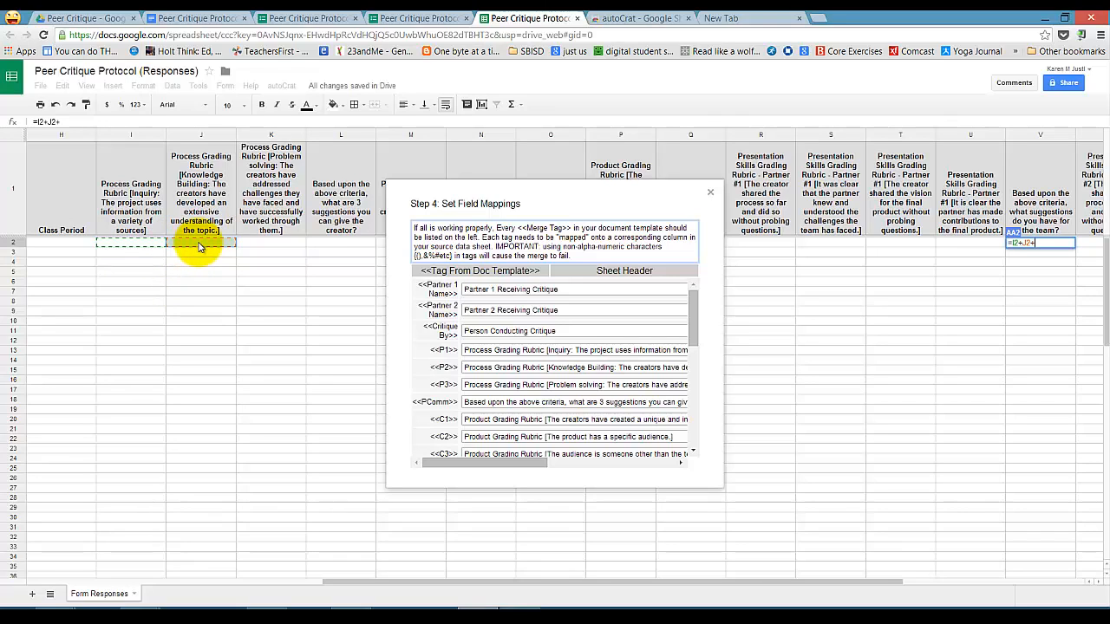
{"action": "left_click", "coordinate": [275, 248]}
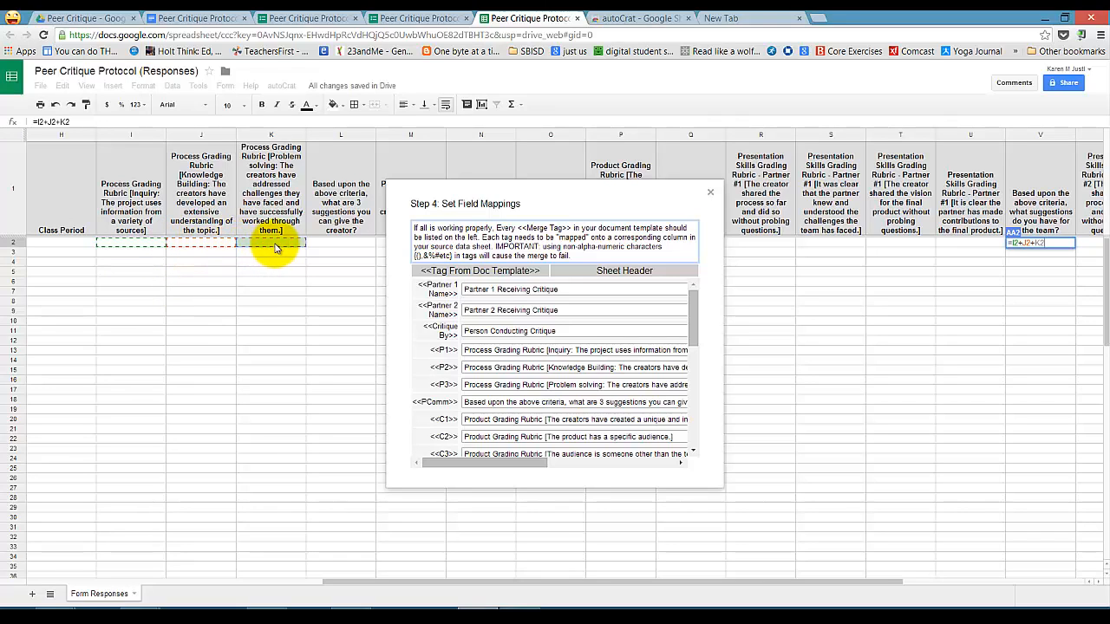
{"action": "type", "text": "+"}
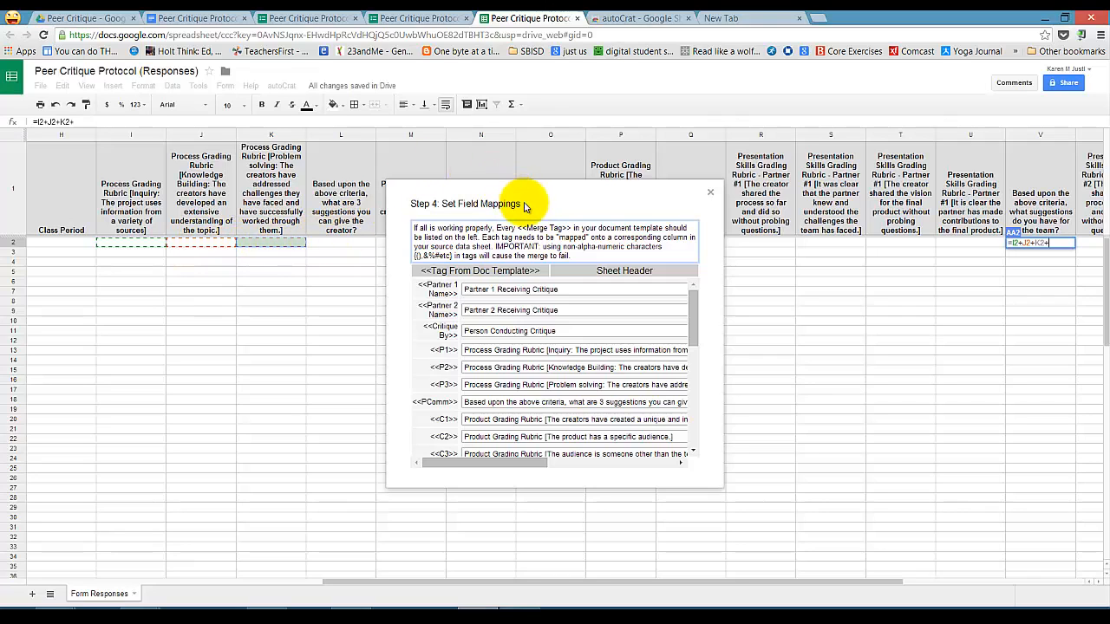
{"action": "left_click_drag", "start_coordinate": [517, 208], "coordinate": [488, 270]}
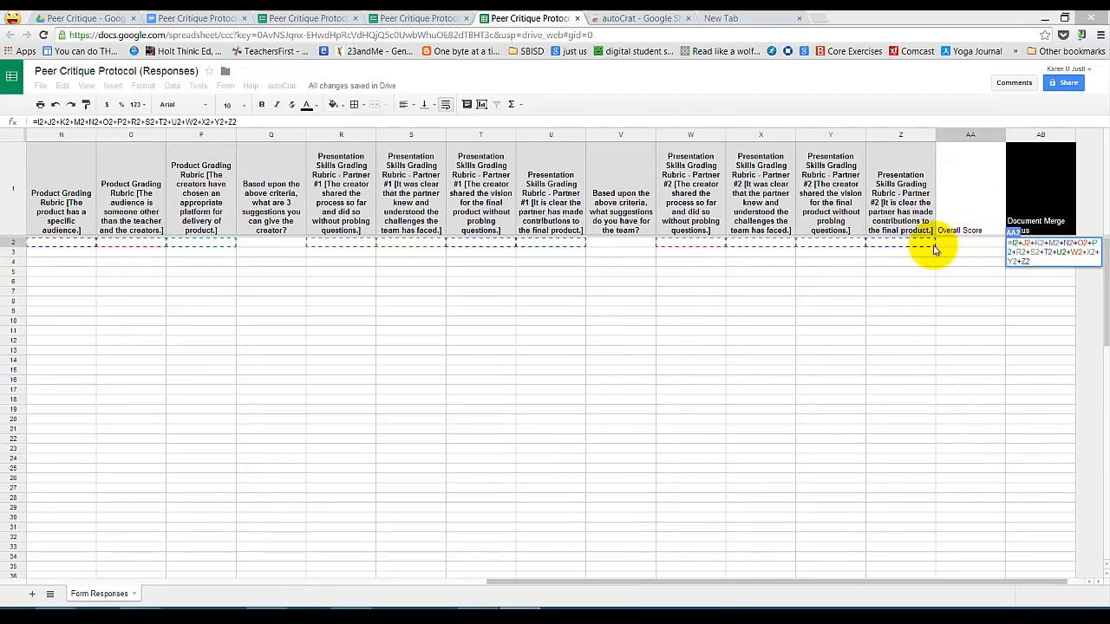
{"action": "key", "text": "Return"}
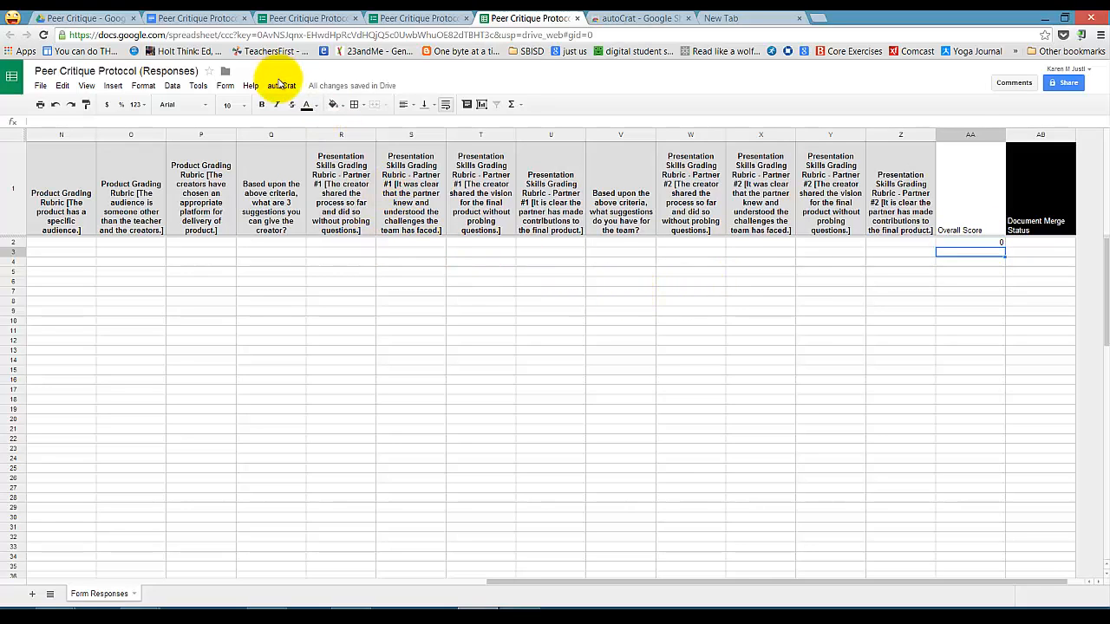
- Map the <<Overall>> tag to the Overall Score column in autoCrat's field mappings and save the mappings
{"action": "left_click", "coordinate": [281, 86]}
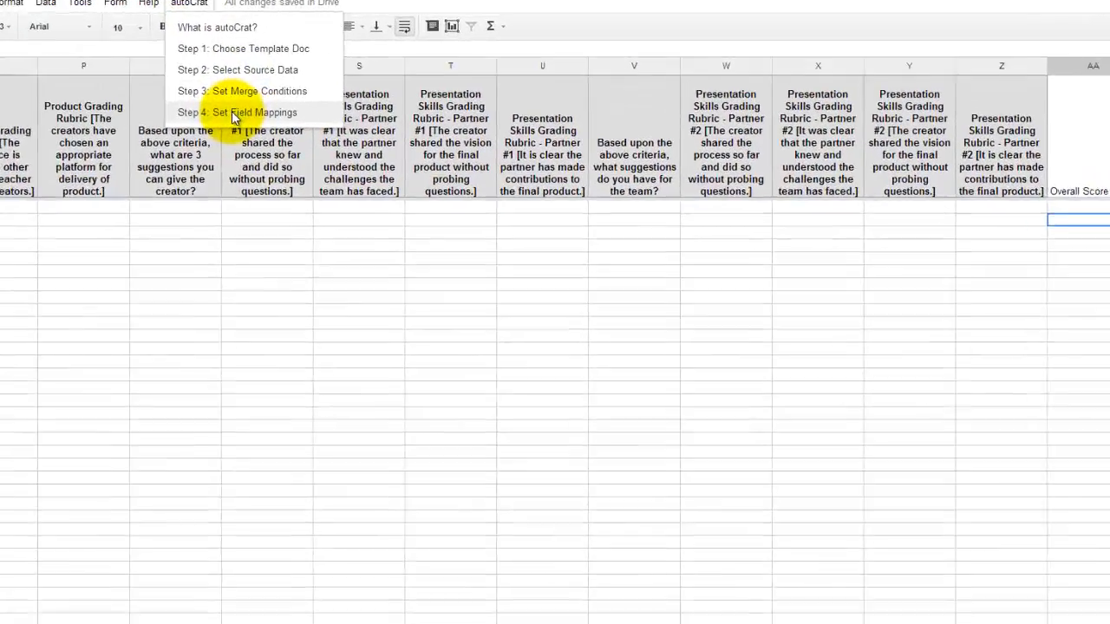
{"action": "left_click", "coordinate": [323, 170]}
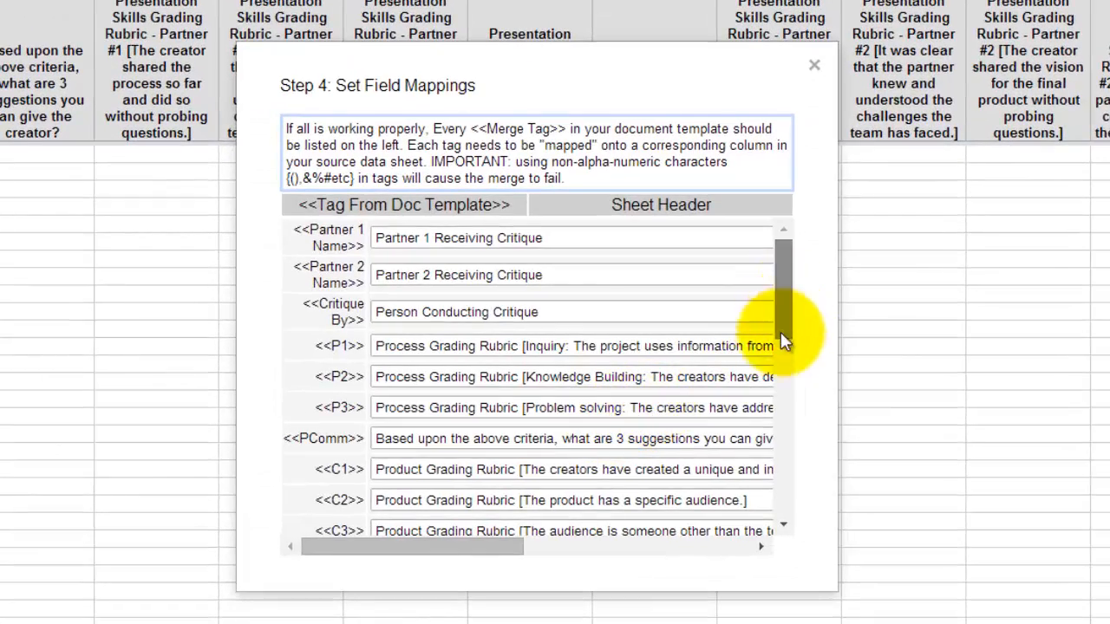
{"action": "left_click_drag", "start_coordinate": [783, 338], "coordinate": [773, 533]}
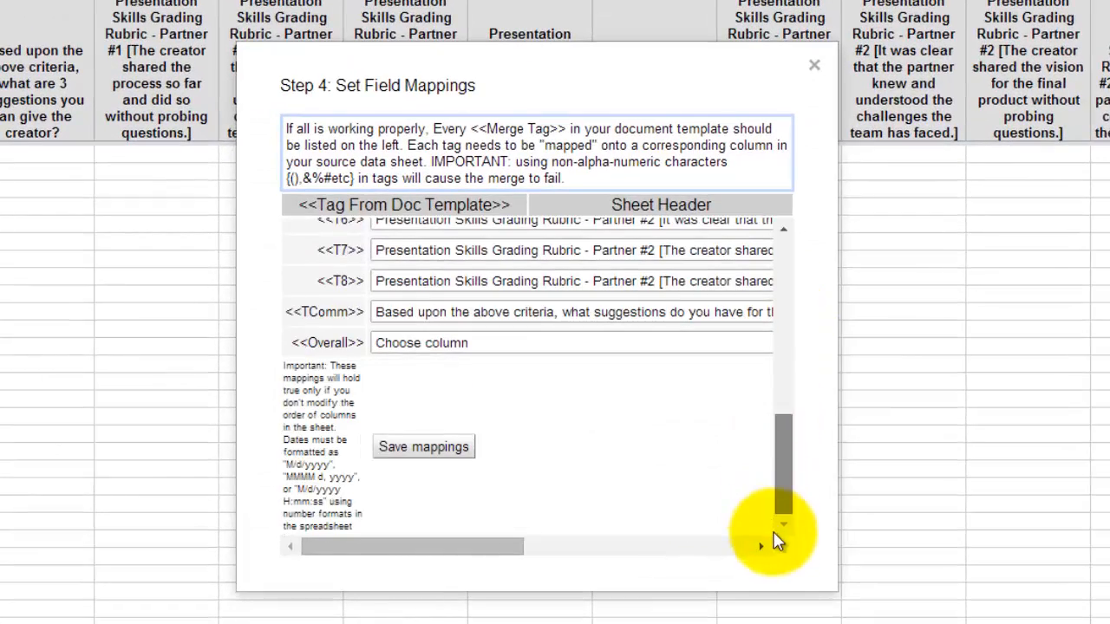
{"action": "left_click", "coordinate": [462, 343]}
{"action": "left_click", "coordinate": [917, 328]}
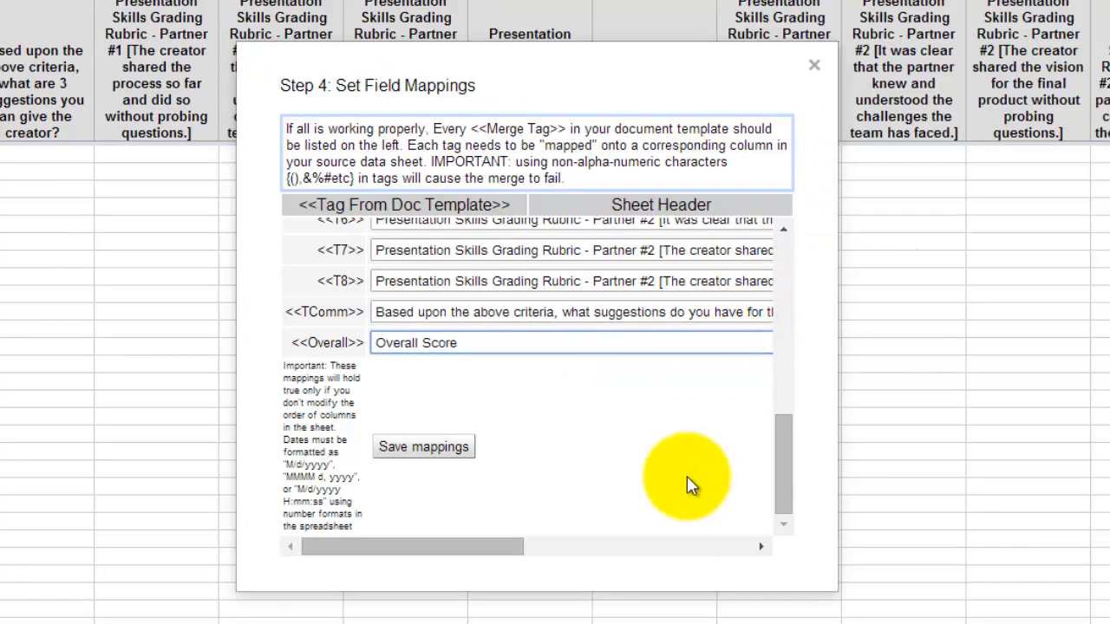
{"action": "left_click", "coordinate": [449, 447]}
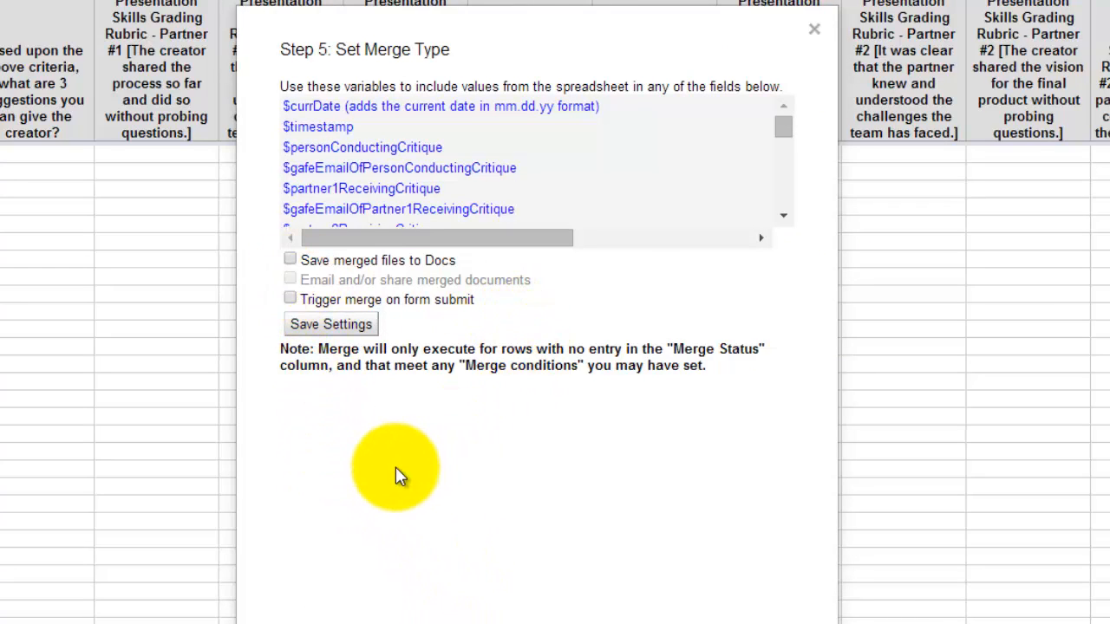
- Enable saving merged files to Docs with "Peer Critique - MERGED DOCUMENTS" as the primary destination folder
{"action": "left_click", "coordinate": [291, 260]}
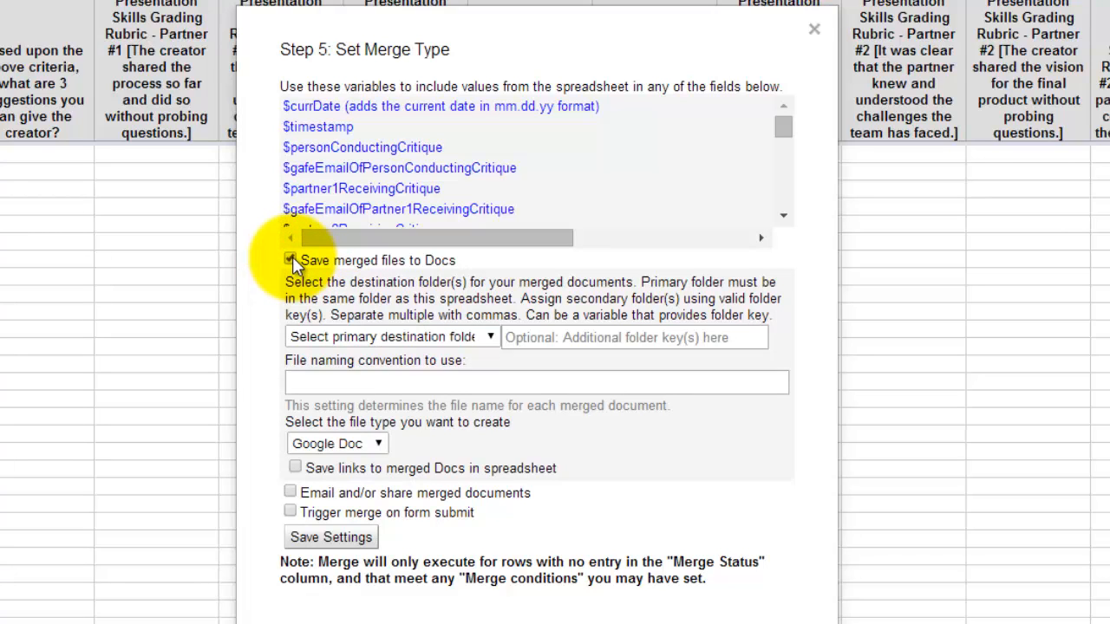
{"action": "left_click", "coordinate": [490, 339]}
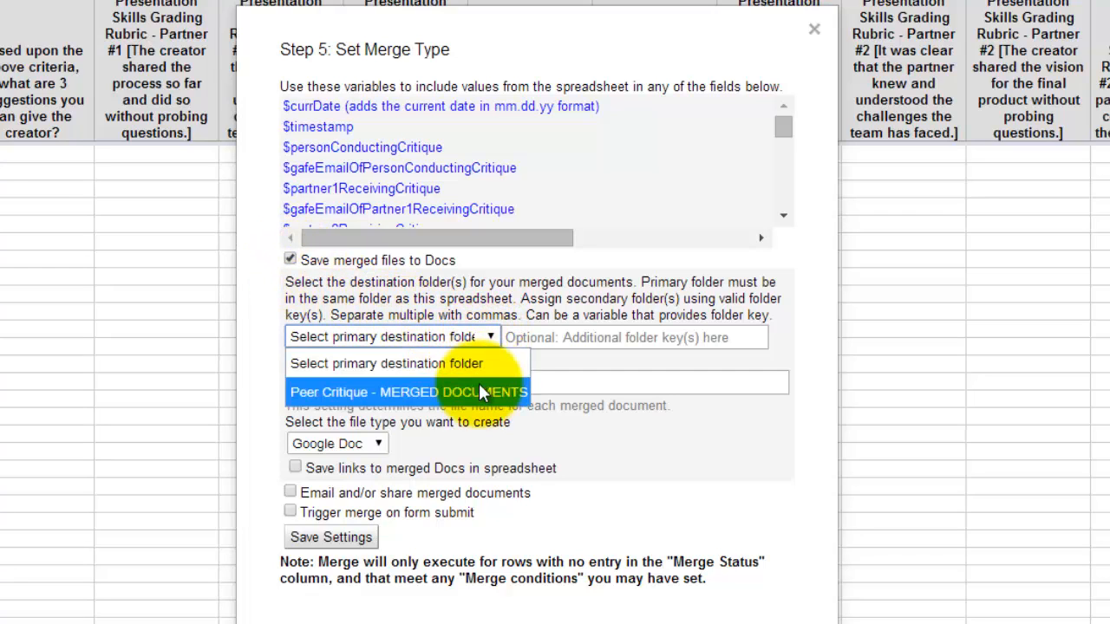
{"action": "left_click", "coordinate": [417, 391]}
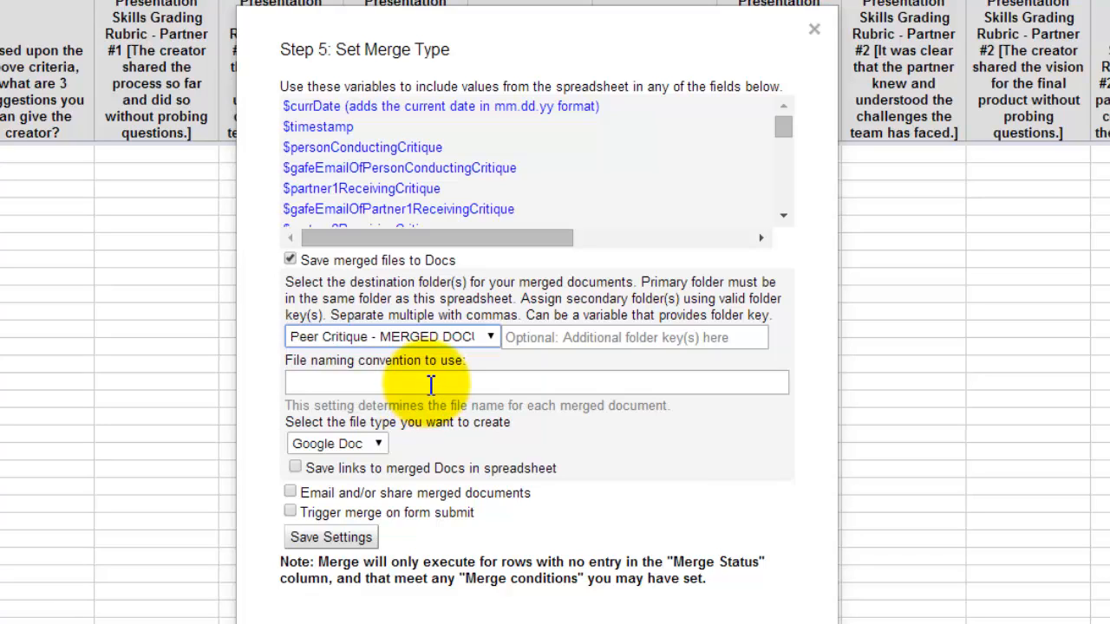
- Set the file naming convention to "Peer Critique of $partner1ReceivingCritique &$partner2ReceivingCritique"
{"action": "left_click", "coordinate": [431, 384]}
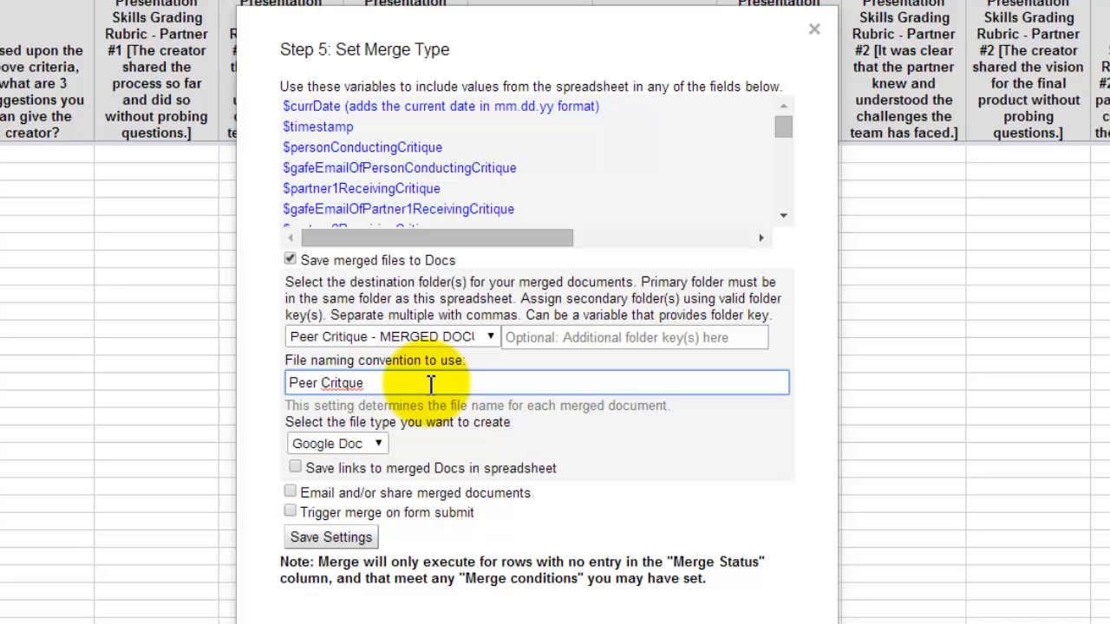
{"action": "right_click", "coordinate": [345, 383]}
{"action": "left_click", "coordinate": [383, 1]}
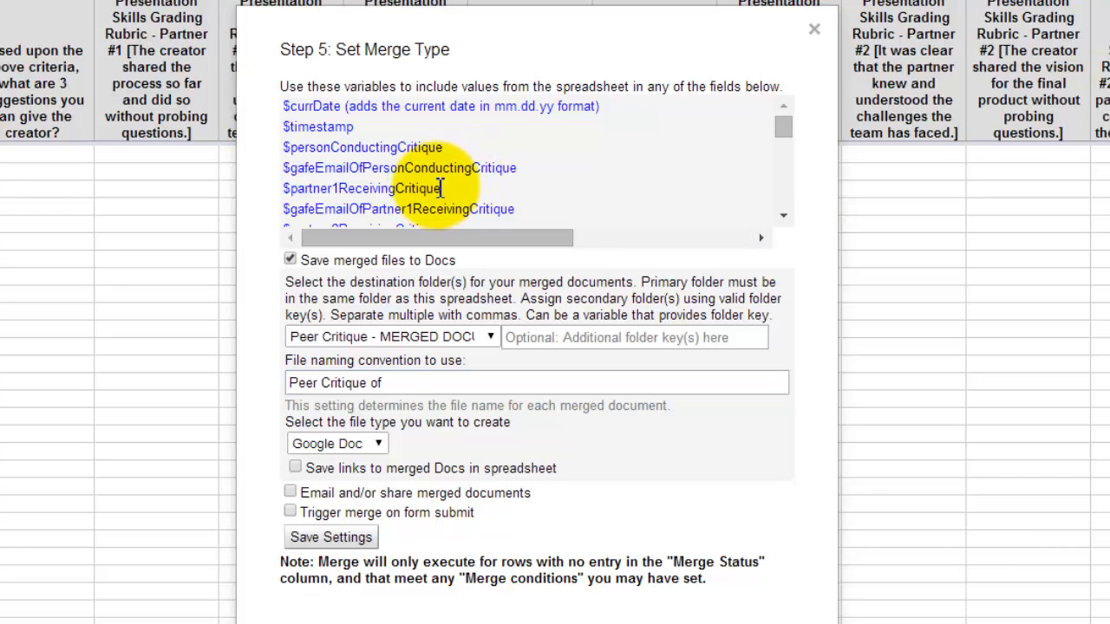
{"action": "left_click_drag", "start_coordinate": [354, 188], "coordinate": [438, 194]}
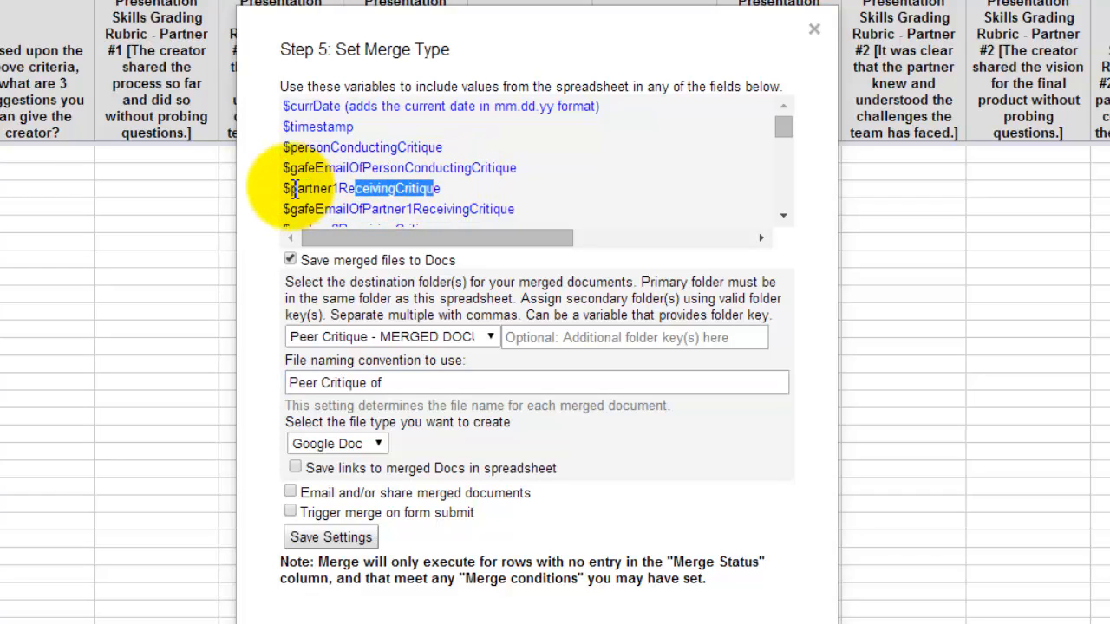
{"action": "left_click_drag", "start_coordinate": [279, 187], "coordinate": [447, 190]}
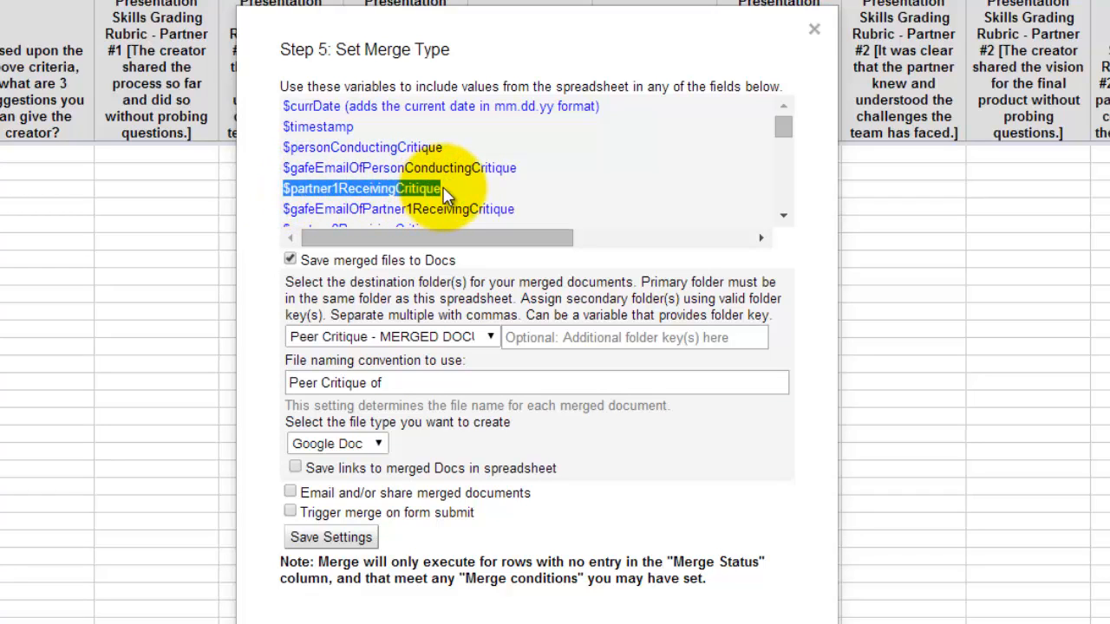
{"action": "left_click", "coordinate": [474, 382]}
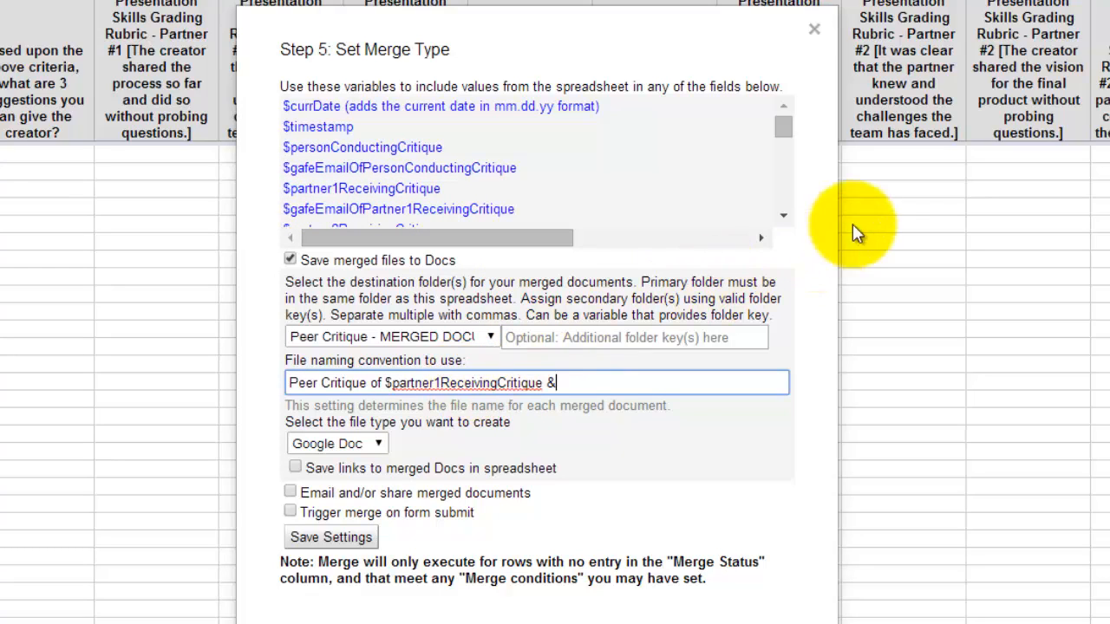
{"action": "left_click", "coordinate": [783, 215]}
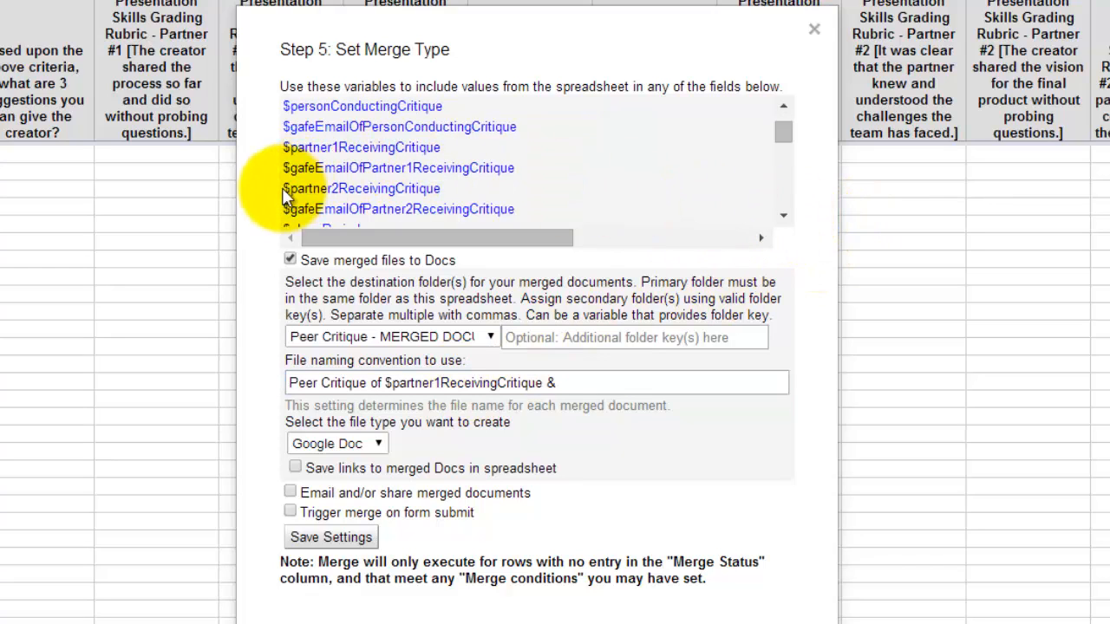
{"action": "left_click_drag", "start_coordinate": [291, 188], "coordinate": [606, 383]}
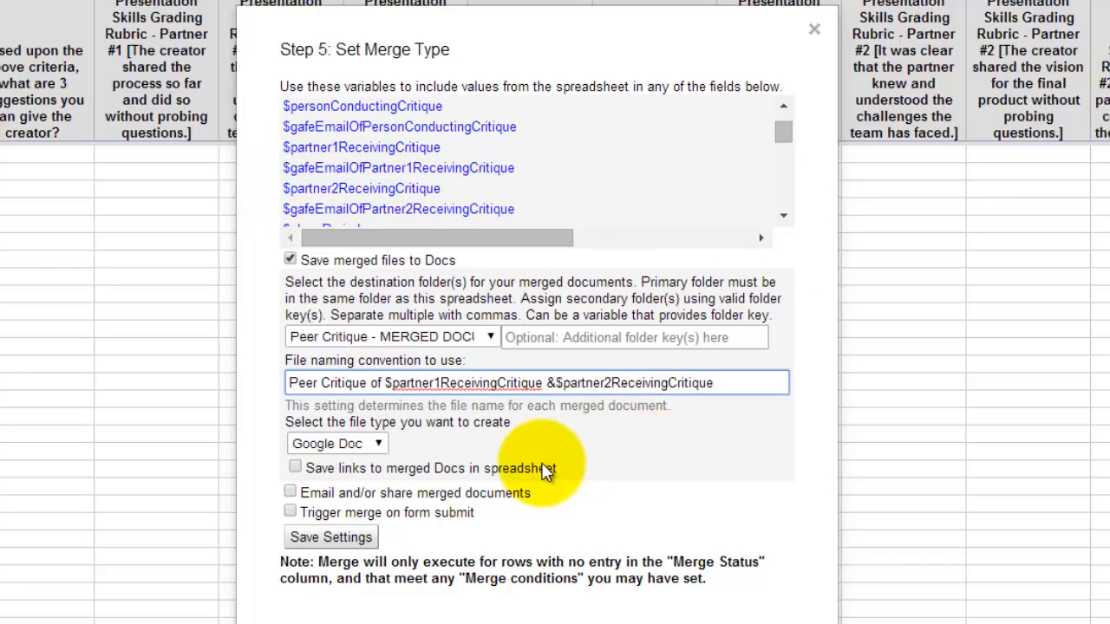
- Set the merged file type to PDF and enable saving links to the merged Docs in the spreadsheet
{"action": "left_click", "coordinate": [380, 446]}
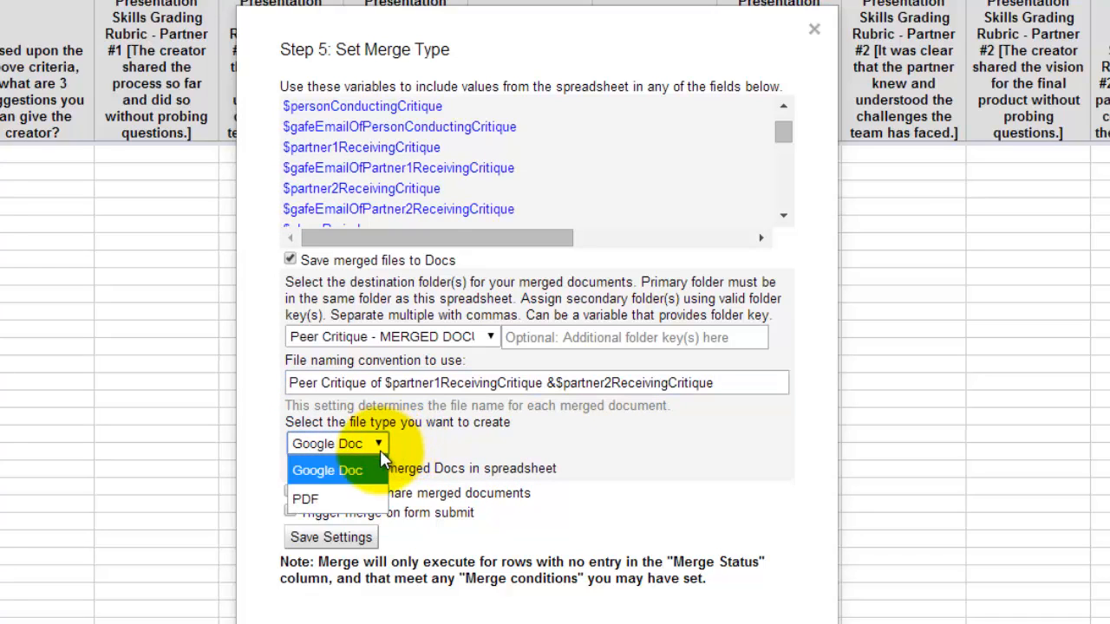
{"action": "left_click", "coordinate": [341, 500]}
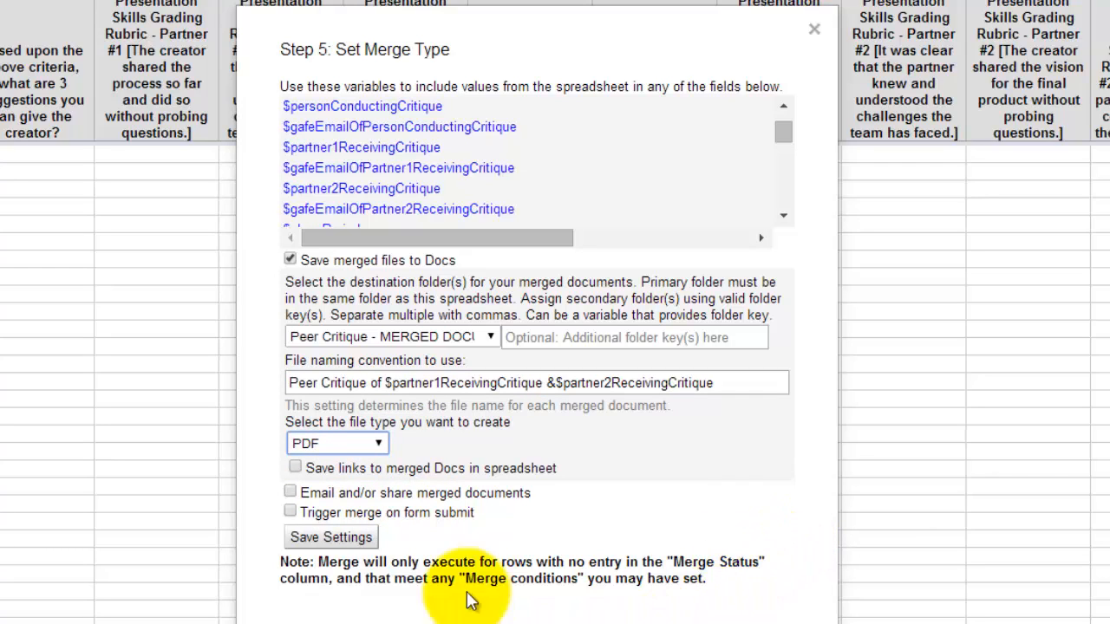
{"action": "left_click", "coordinate": [293, 467]}
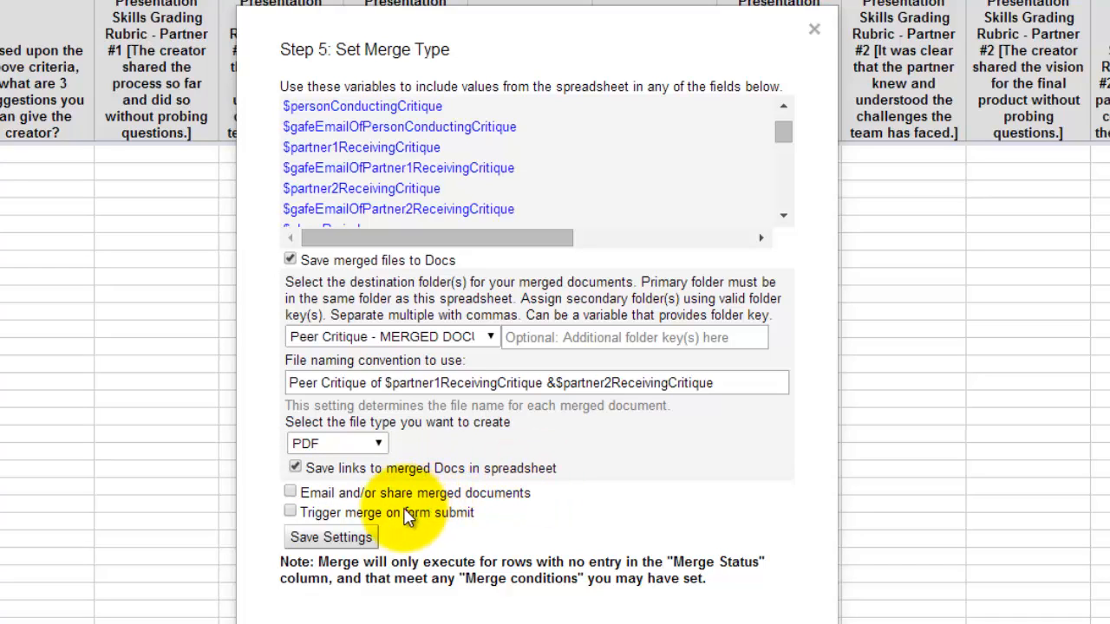
- Enable sending merged files via email and add $gafeEmailOfPersonConductingCritique as the first recipient address
{"action": "left_click", "coordinate": [290, 492]}
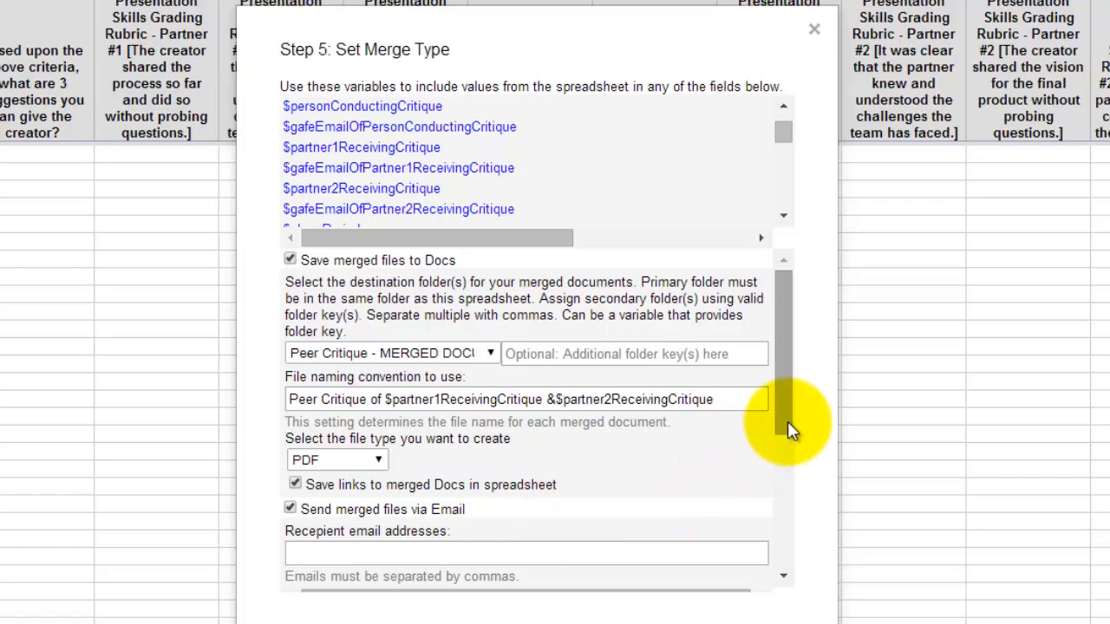
{"action": "left_click_drag", "start_coordinate": [787, 421], "coordinate": [792, 502]}
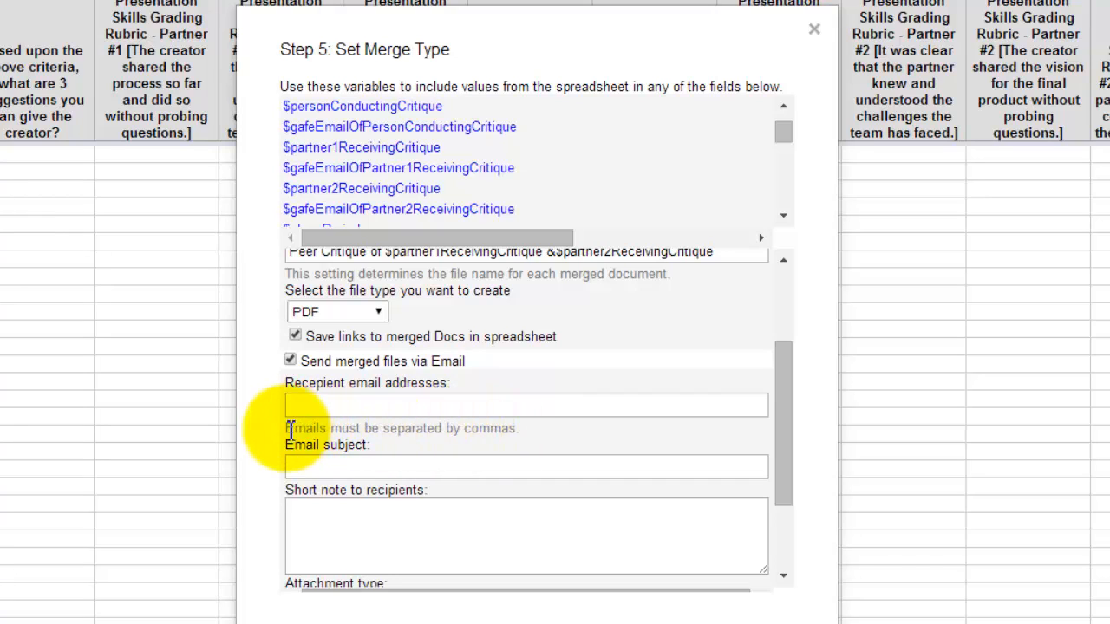
{"action": "left_click_drag", "start_coordinate": [286, 428], "coordinate": [481, 410]}
{"action": "left_click", "coordinate": [482, 408]}
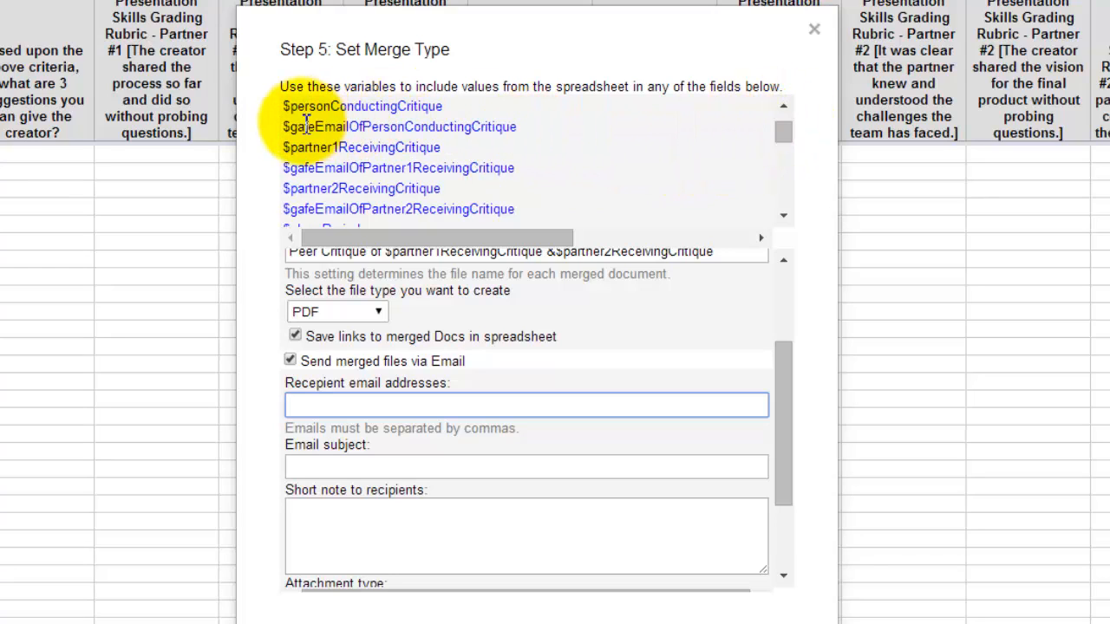
{"action": "left_click_drag", "start_coordinate": [287, 128], "coordinate": [524, 130]}
{"action": "key", "text": "ctrl+c"}
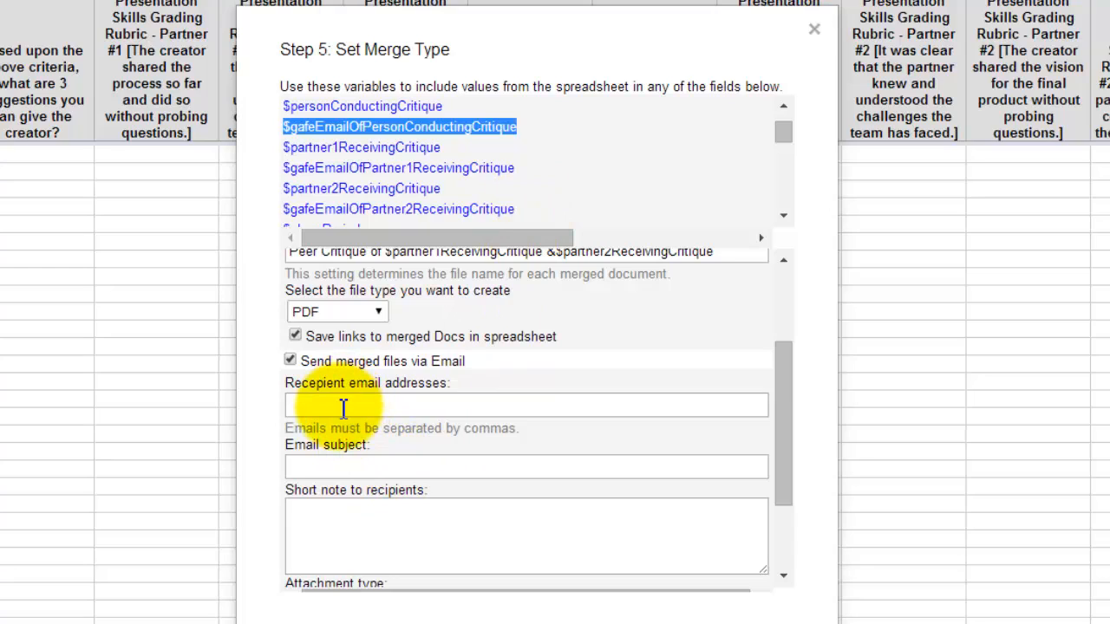
{"action": "left_click", "coordinate": [416, 405]}
{"action": "key", "text": "ctrl+v"}
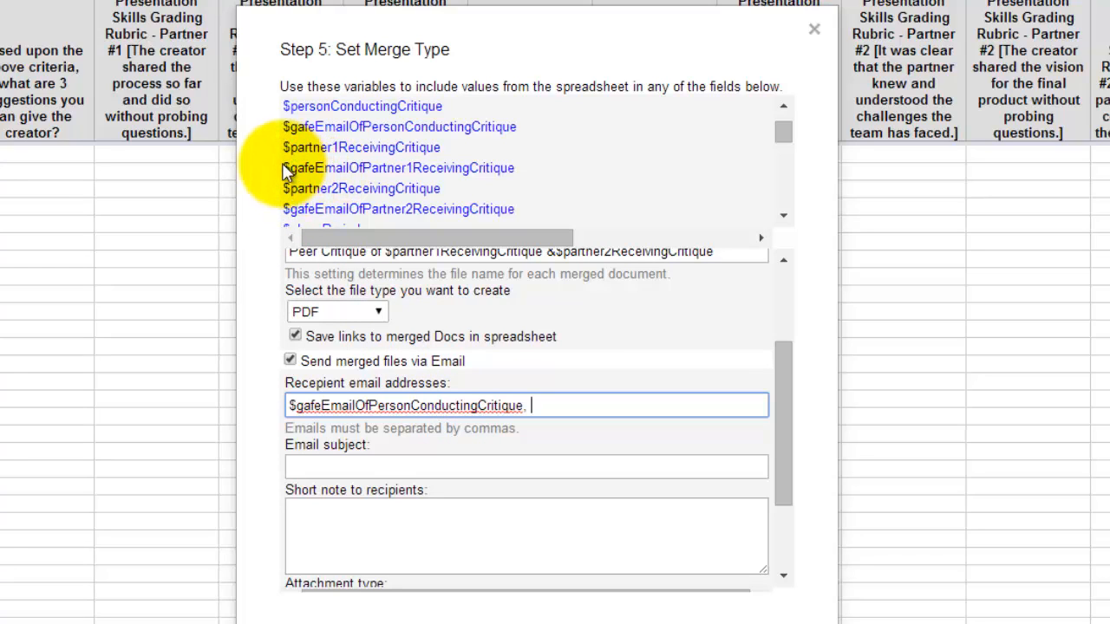
- Add $gafeEmailOfPartner1ReceivingCritique and $gafeEmailOfPartner2ReceivingCritique to the recipient email addresses, separated by commas
{"action": "left_click_drag", "start_coordinate": [287, 166], "coordinate": [520, 174]}
{"action": "key", "text": "ctrl+c"}
{"action": "left_click", "coordinate": [555, 406]}
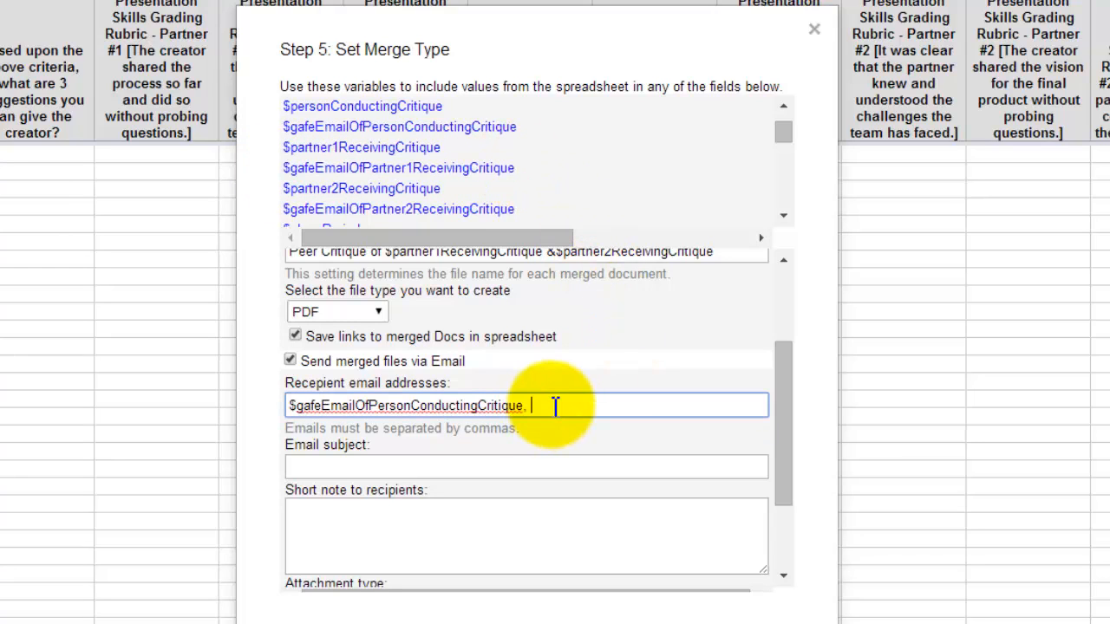
{"action": "key", "text": "ctrl+v"}
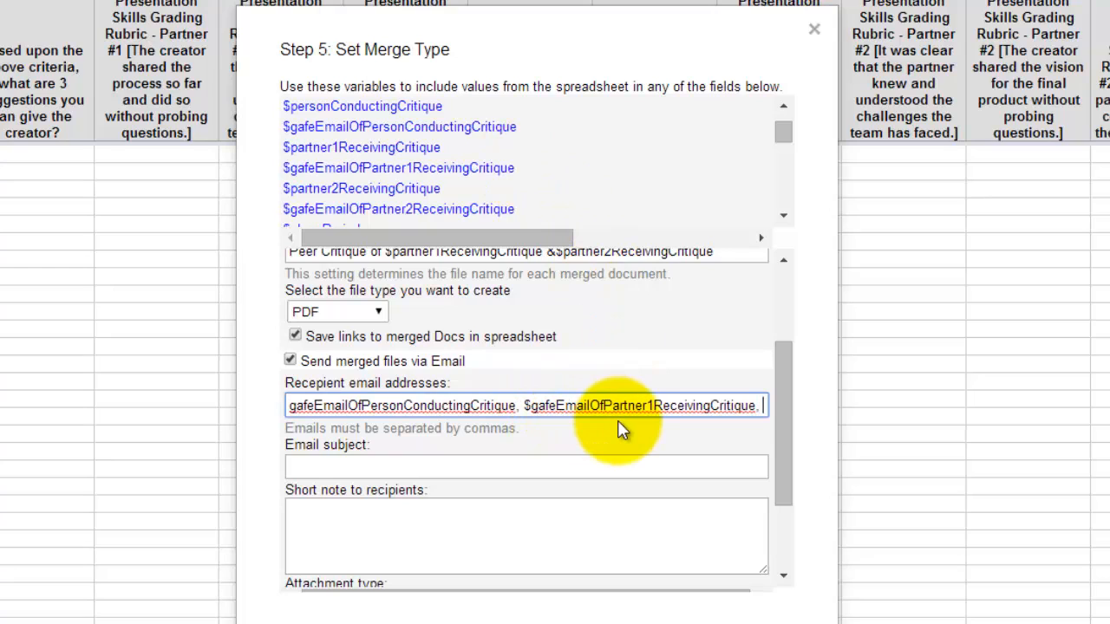
{"action": "left_click_drag", "start_coordinate": [284, 209], "coordinate": [532, 213]}
{"action": "key", "text": "ctrl+c"}
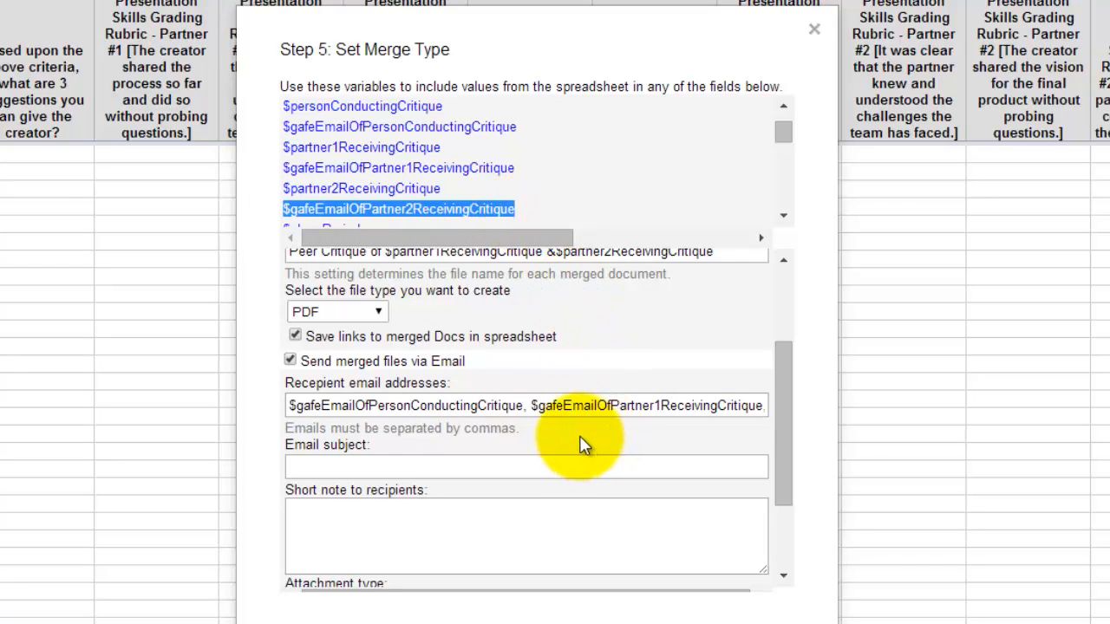
{"action": "left_click", "coordinate": [743, 404]}
{"action": "key", "text": "ctrl+v"}
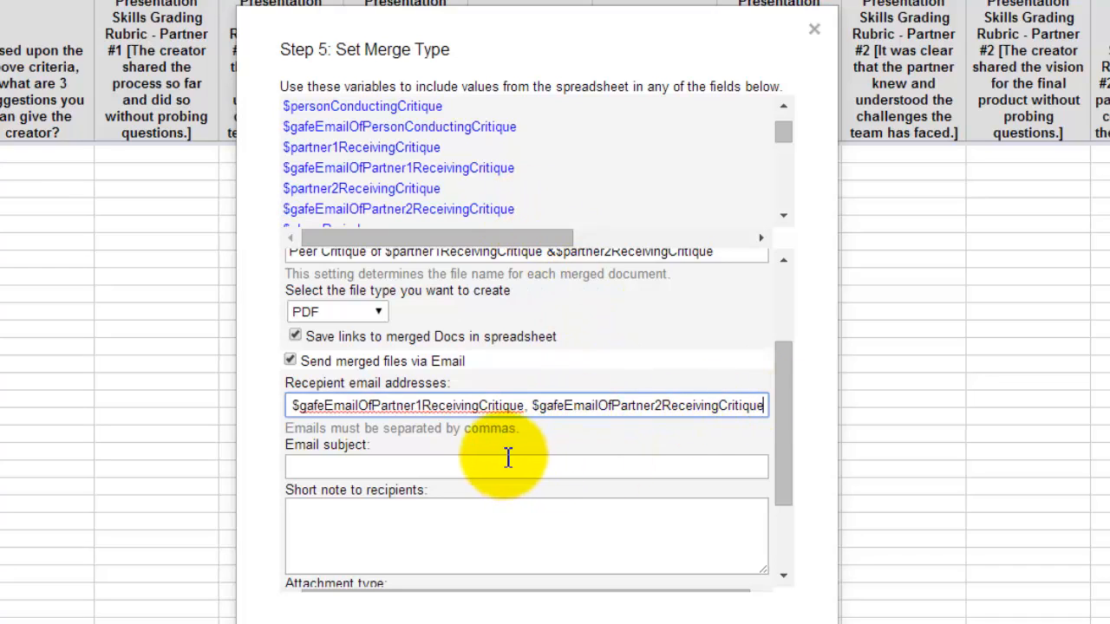
- Set the email subject to "Peer critique - PBL Project" and the recipient note to "Take some time to review and apply this feedback!"
{"action": "left_click", "coordinate": [501, 467]}
{"action": "type", "text": "Peer critique - PBL Project"}
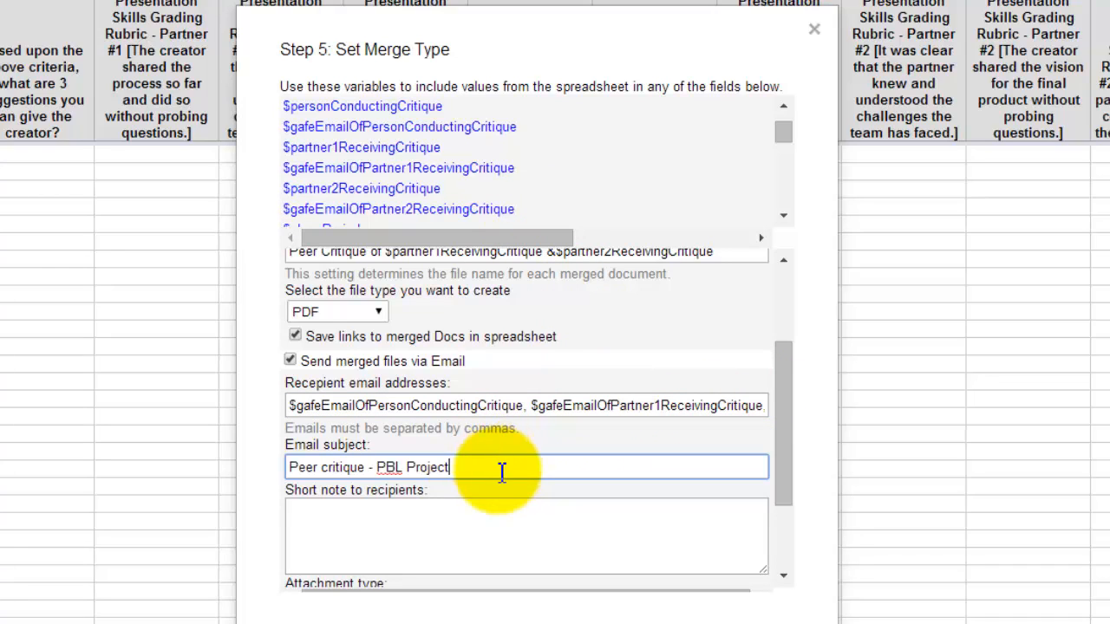
{"action": "left_click", "coordinate": [464, 529]}
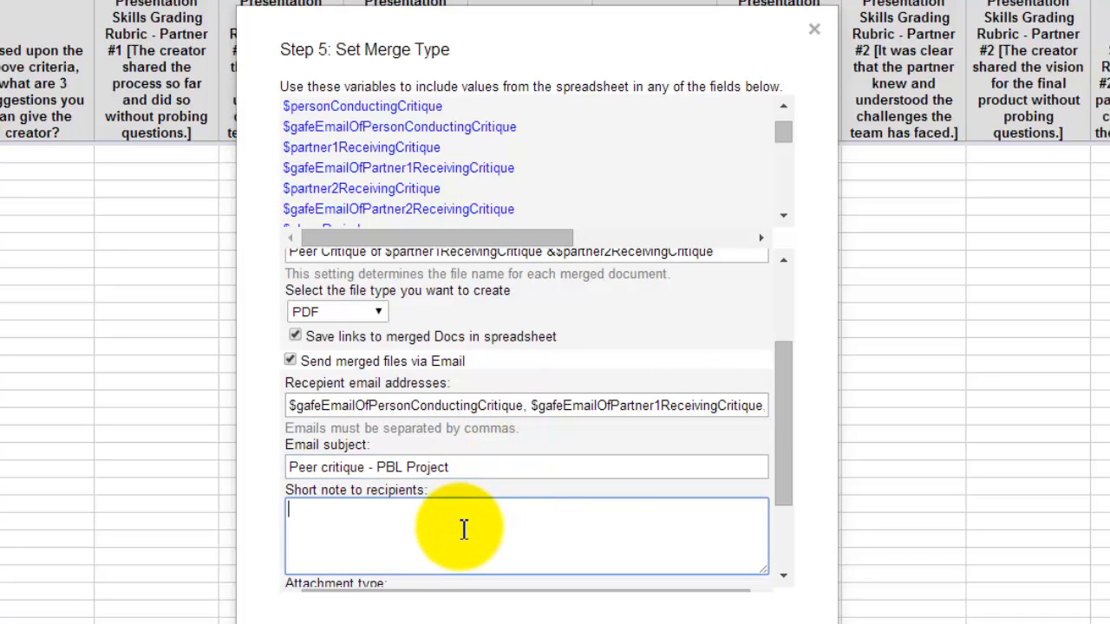
{"action": "type", "text": "Take some time to review and apply this feedback!"}
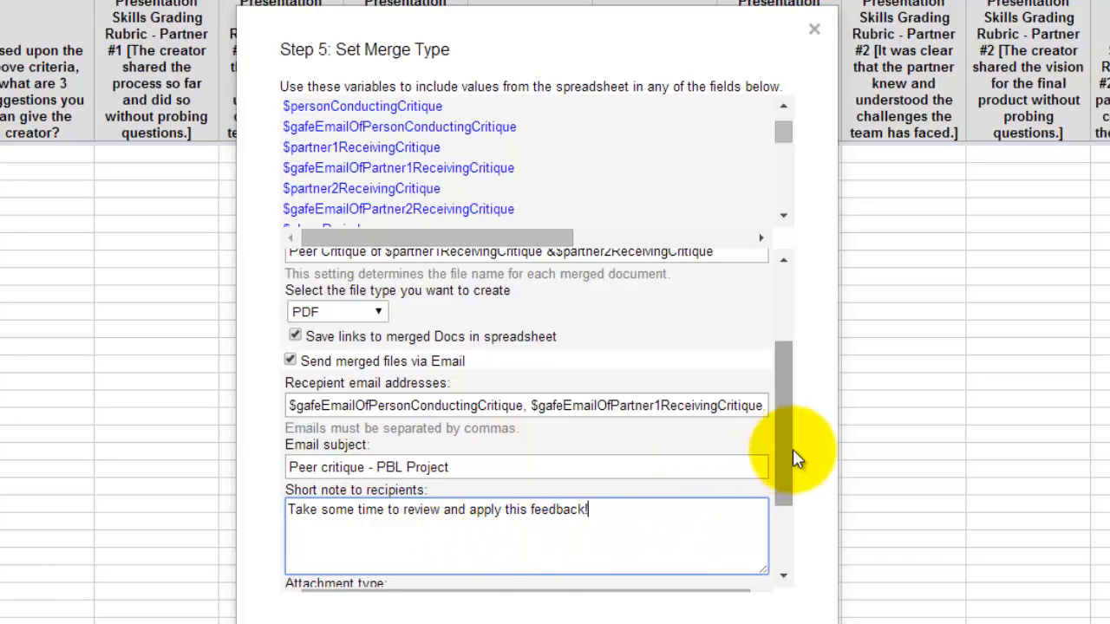
- Enable triggering the merge on form submit, save the merge settings, and keep them without running the merge
{"action": "left_click_drag", "start_coordinate": [789, 458], "coordinate": [780, 546]}
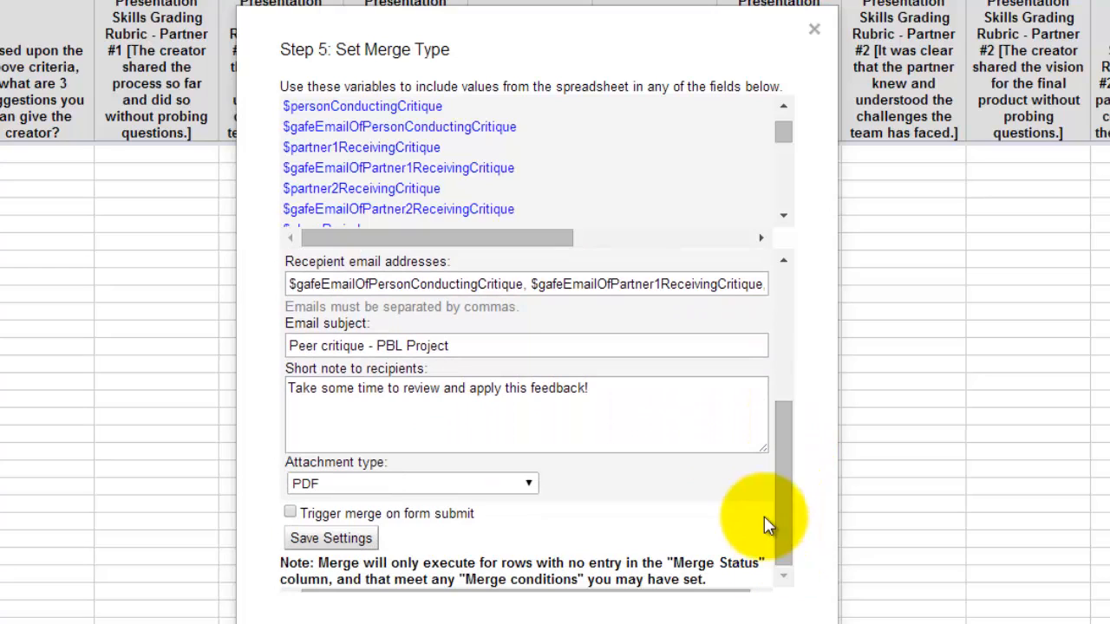
{"action": "left_click", "coordinate": [291, 513]}
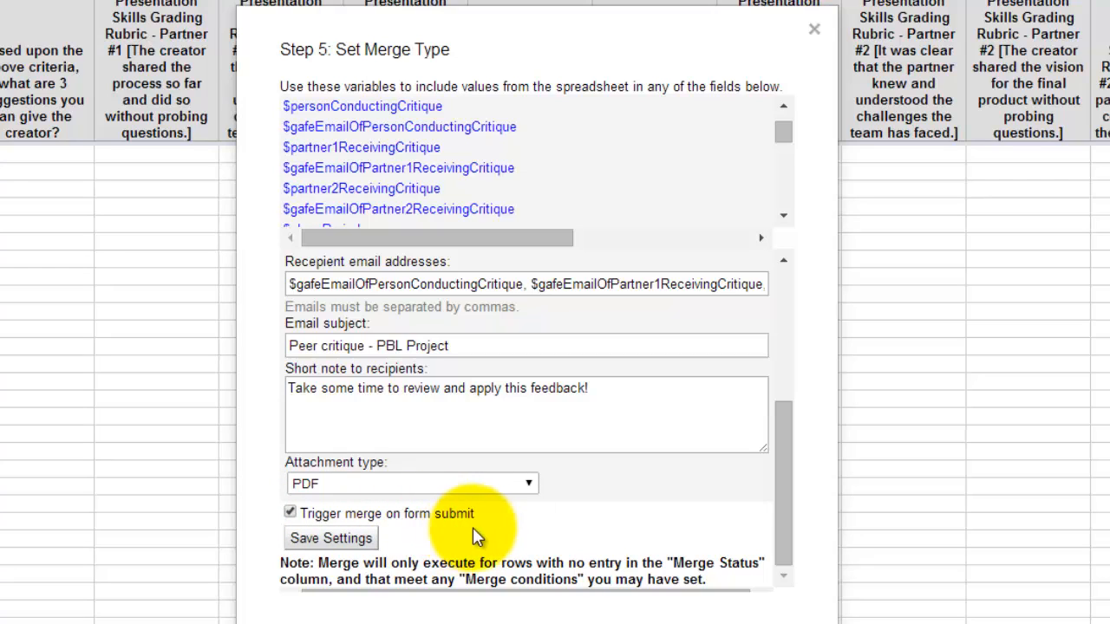
{"action": "left_click", "coordinate": [355, 545]}
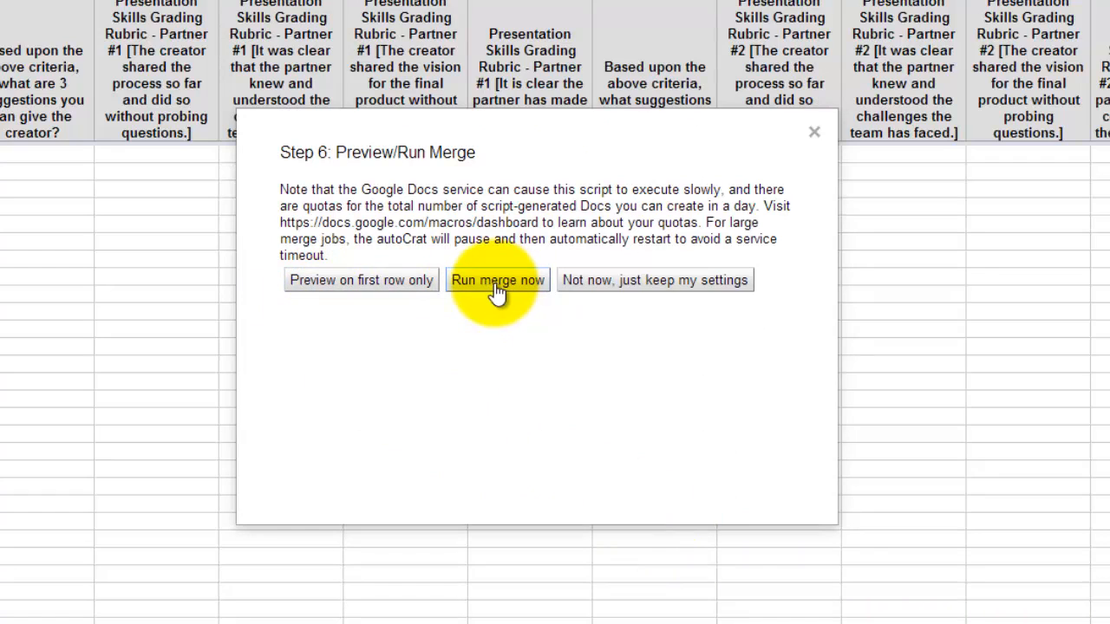
{"action": "left_click", "coordinate": [620, 280]}
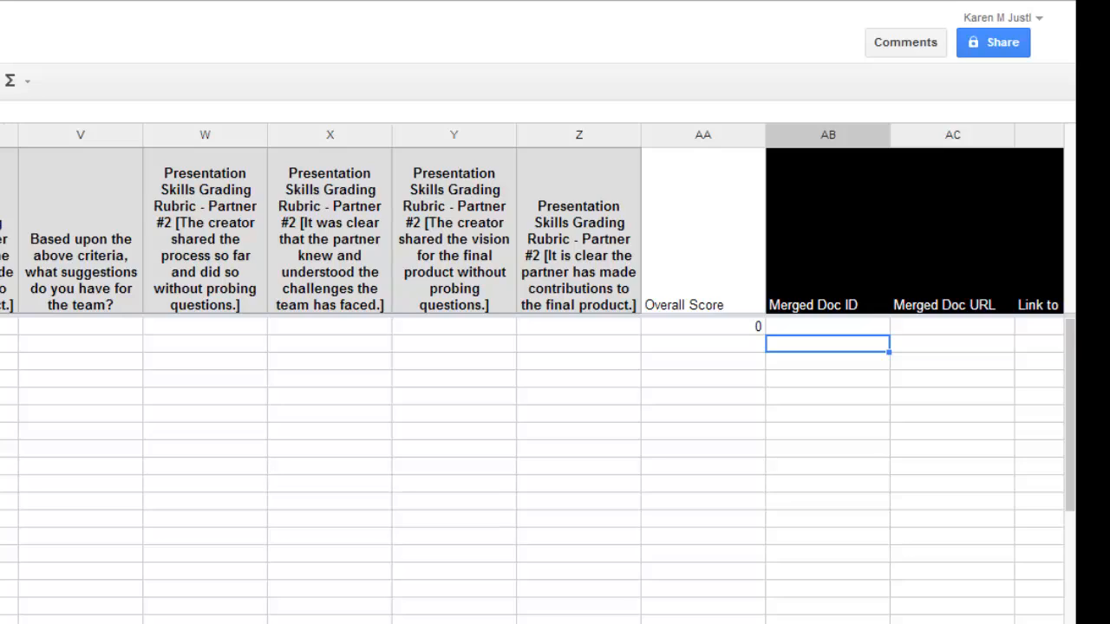
- Configure autoCrat's advanced options to copy down the Overall Score formula on form submit, pasted as values, and save the settings
{"action": "scroll", "coordinate": [538, 382], "scroll_direction": "right", "scroll_amount": 2}
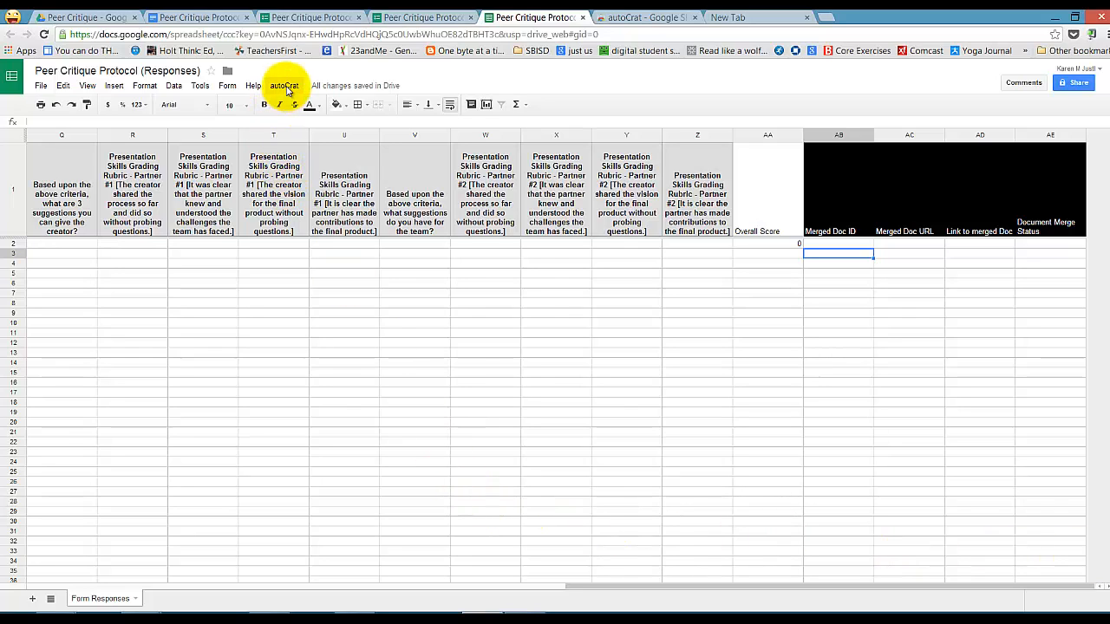
{"action": "left_click", "coordinate": [286, 86]}
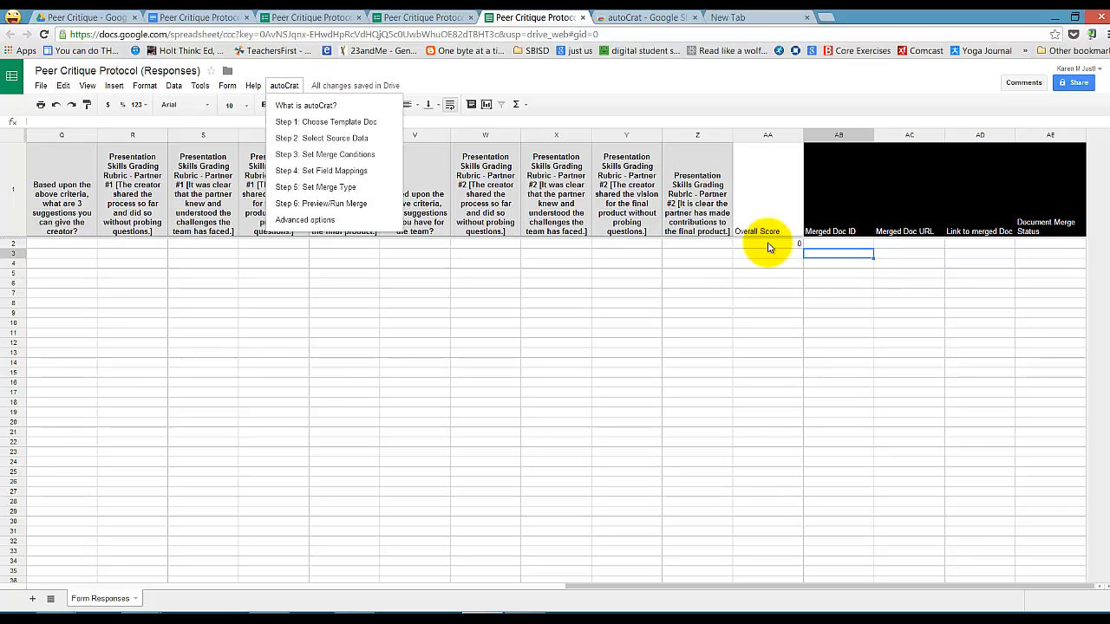
{"action": "left_click", "coordinate": [305, 220]}
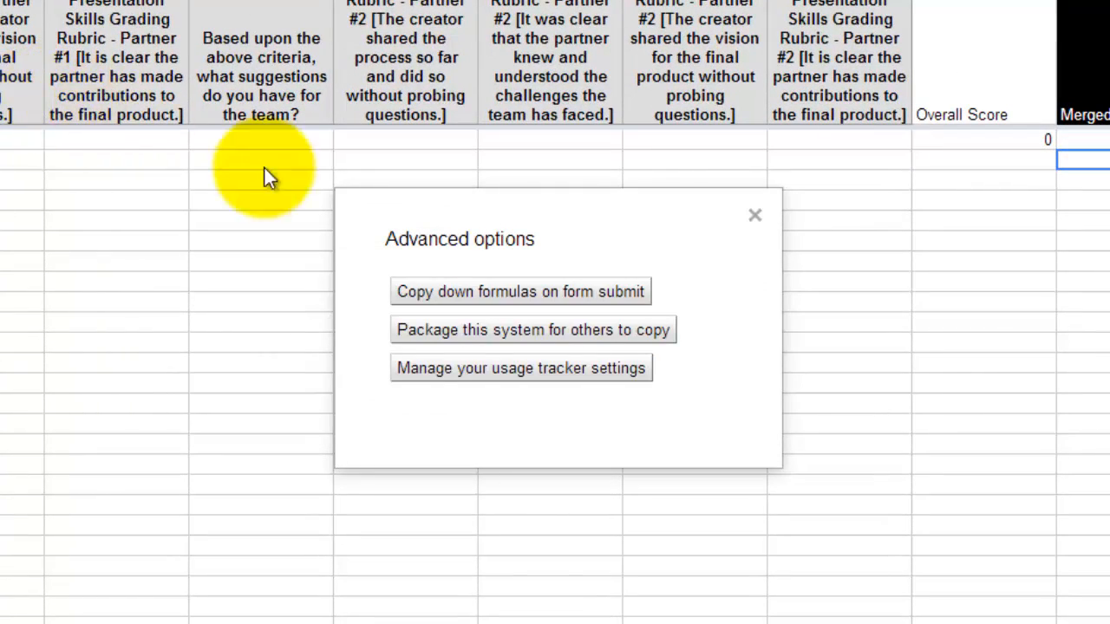
{"action": "left_click", "coordinate": [525, 292]}
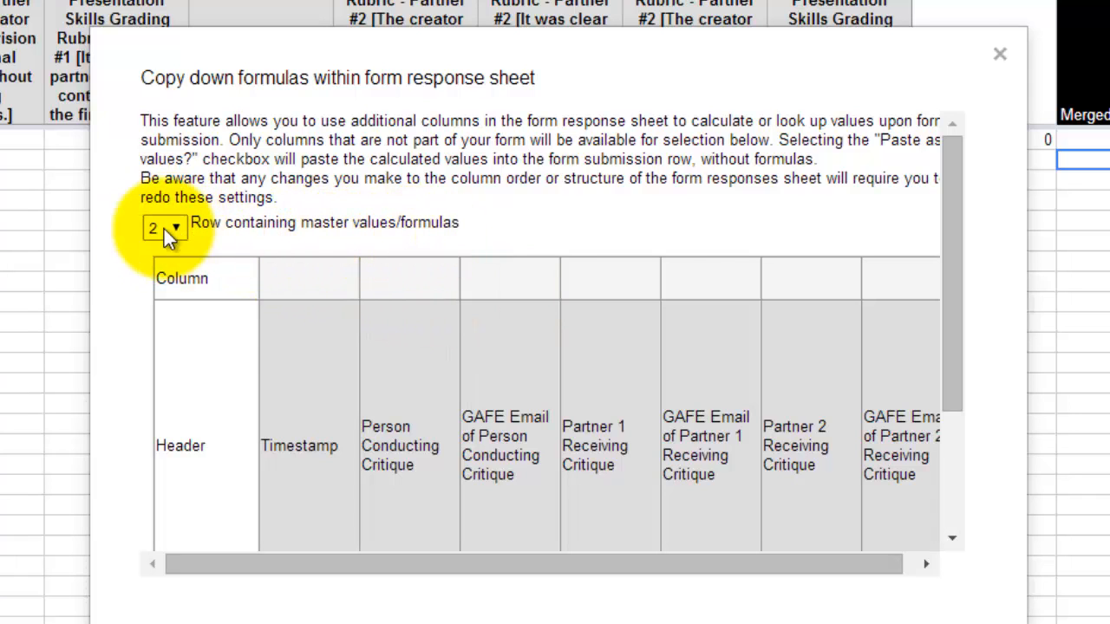
{"action": "scroll", "coordinate": [278, 568], "scroll_direction": "down", "scroll_amount": 3}
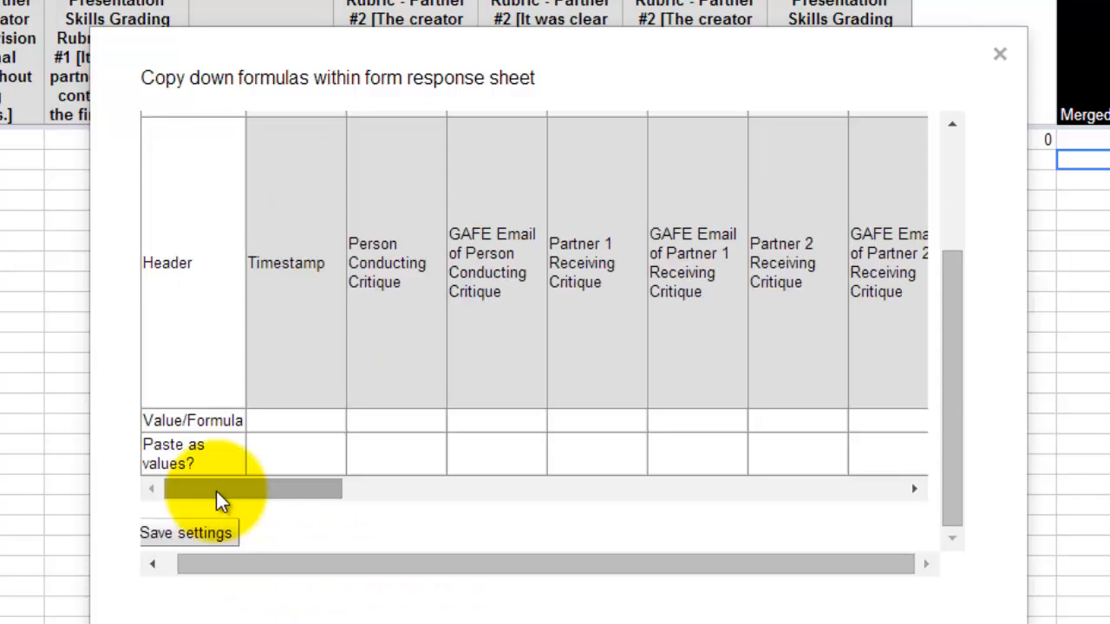
{"action": "left_click_drag", "start_coordinate": [218, 492], "coordinate": [743, 515]}
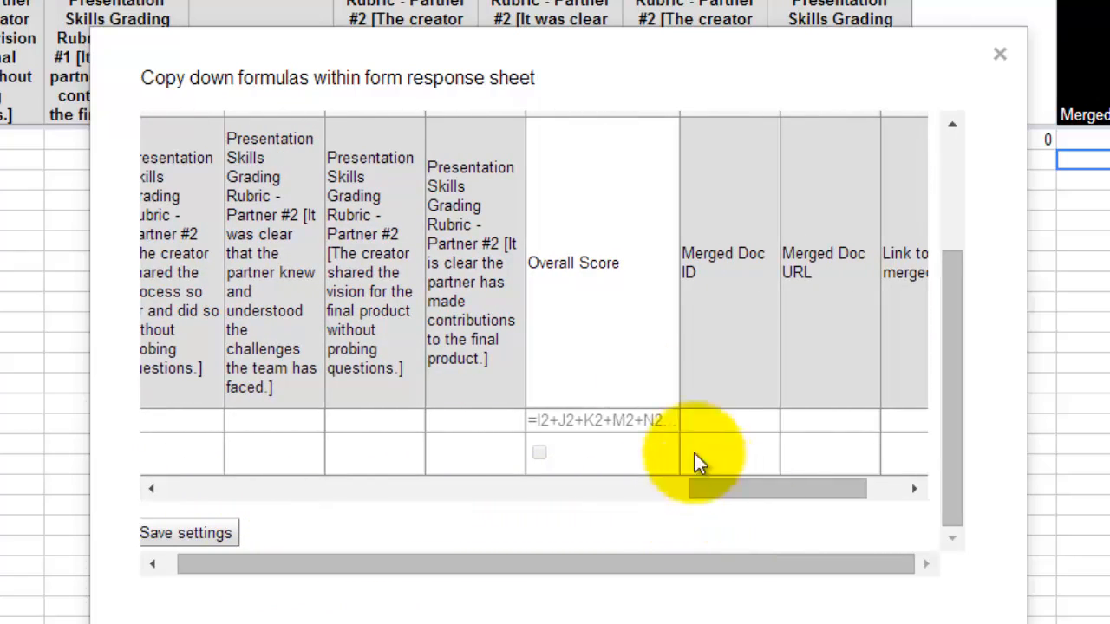
{"action": "left_click_drag", "start_coordinate": [946, 370], "coordinate": [939, 342]}
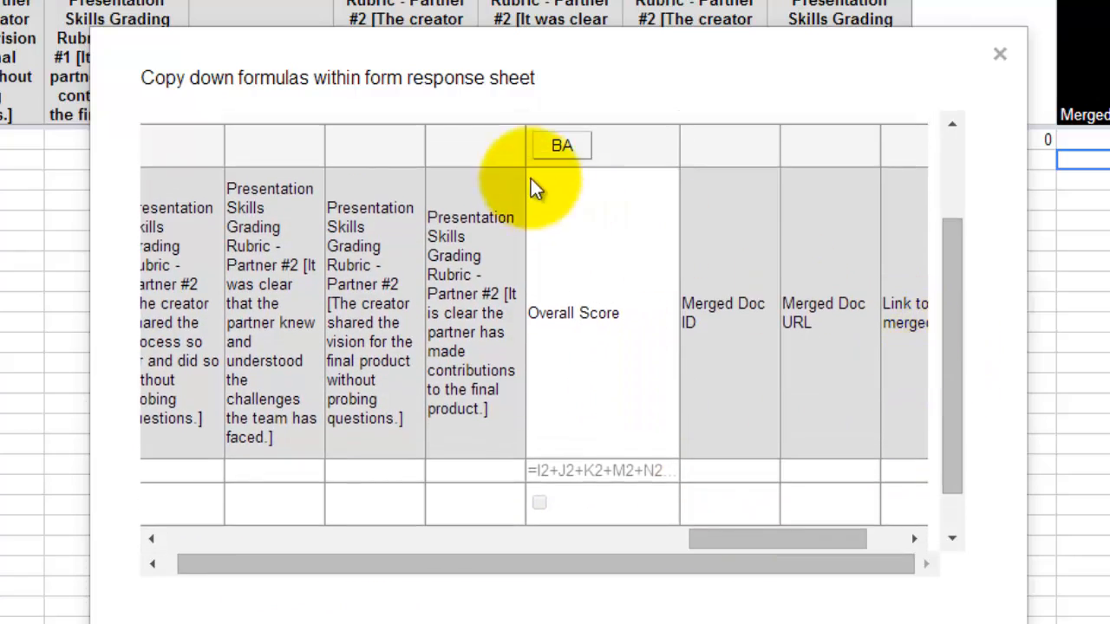
{"action": "left_click", "coordinate": [559, 149]}
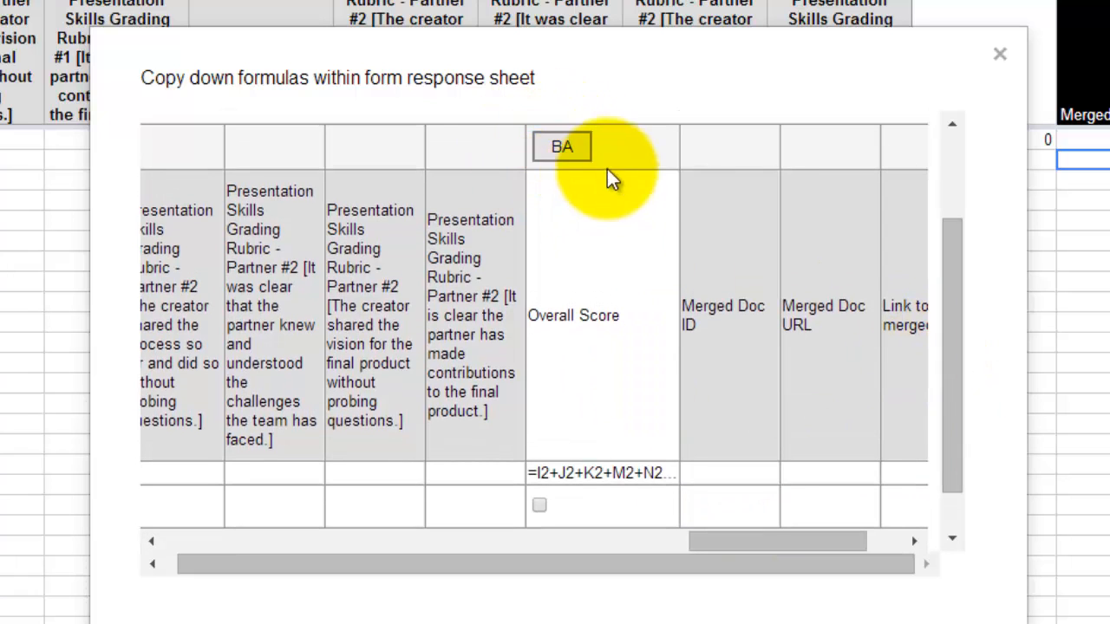
{"action": "left_click", "coordinate": [539, 506]}
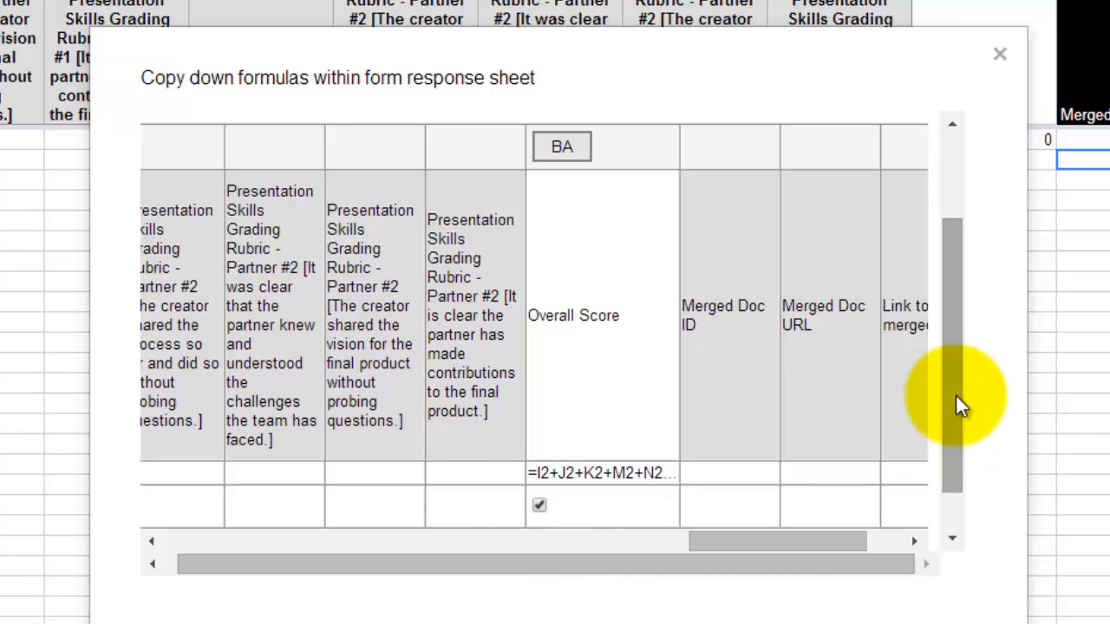
{"action": "left_click_drag", "start_coordinate": [955, 396], "coordinate": [967, 479]}
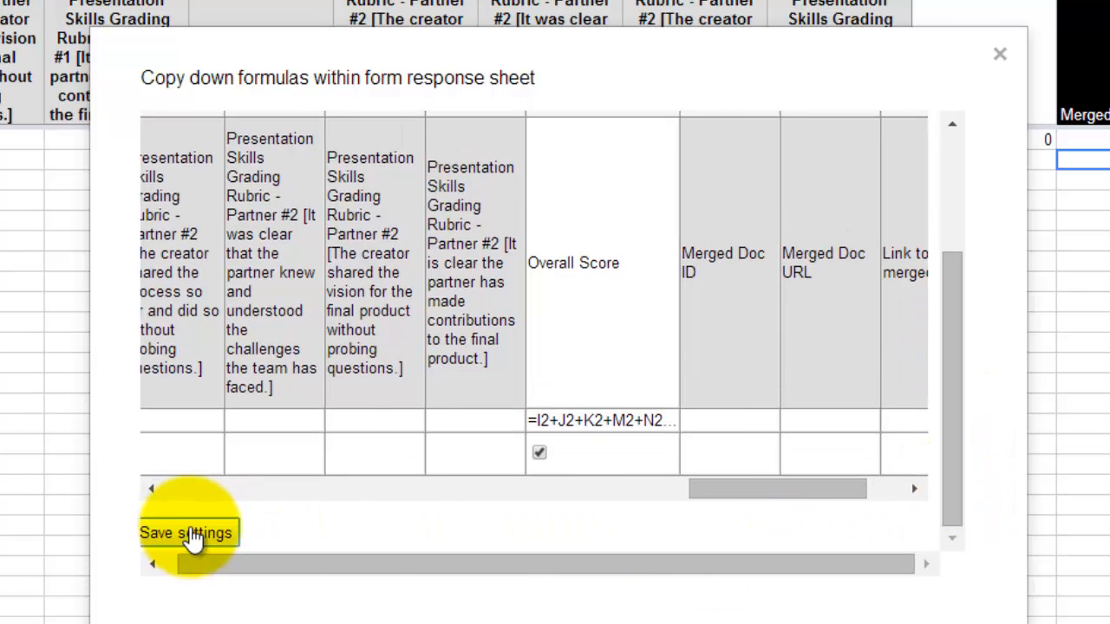
{"action": "left_click", "coordinate": [187, 533]}
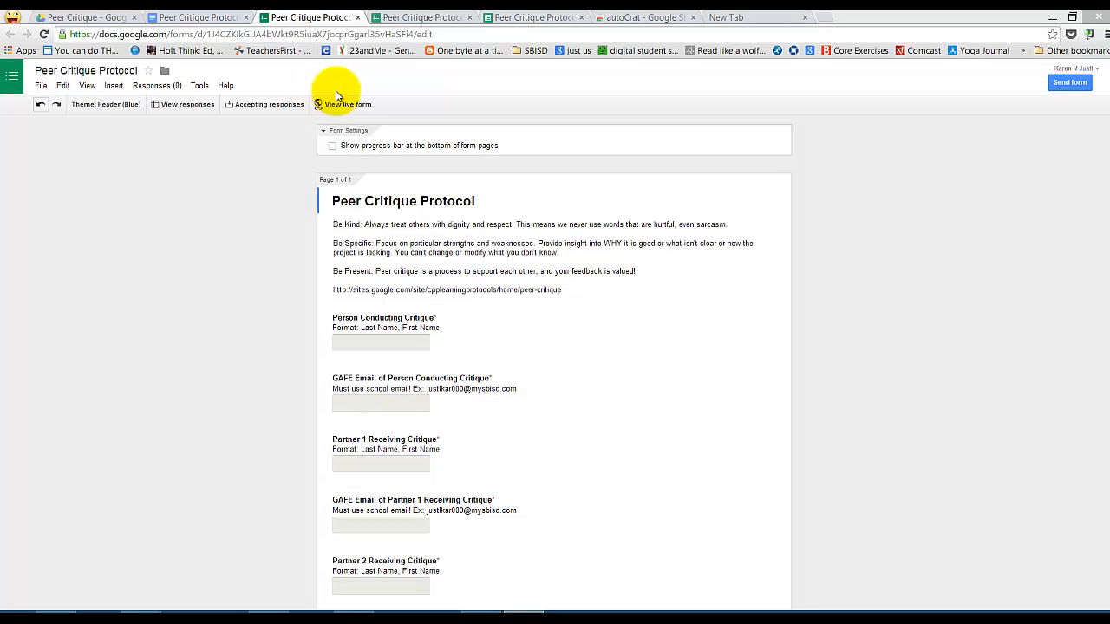
- Open the live Peer Critique Protocol form and enter the name of the person conducting the critique
{"action": "left_click", "coordinate": [341, 107]}
{"action": "left_click", "coordinate": [342, 104]}
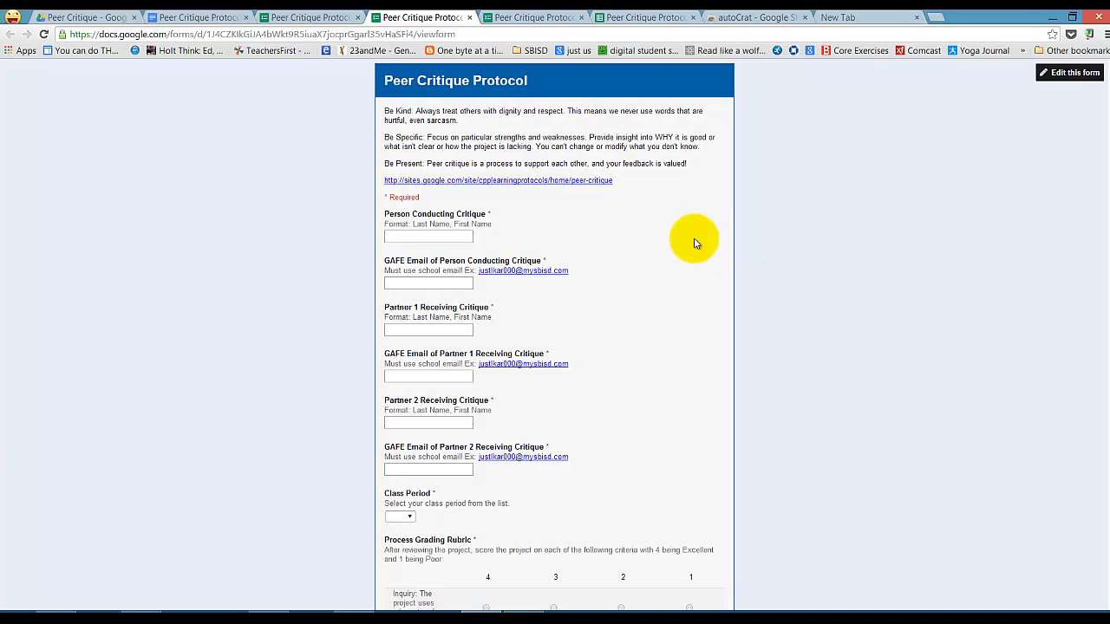
{"action": "left_click", "coordinate": [453, 236]}
{"action": "type", "text": "Jus"}
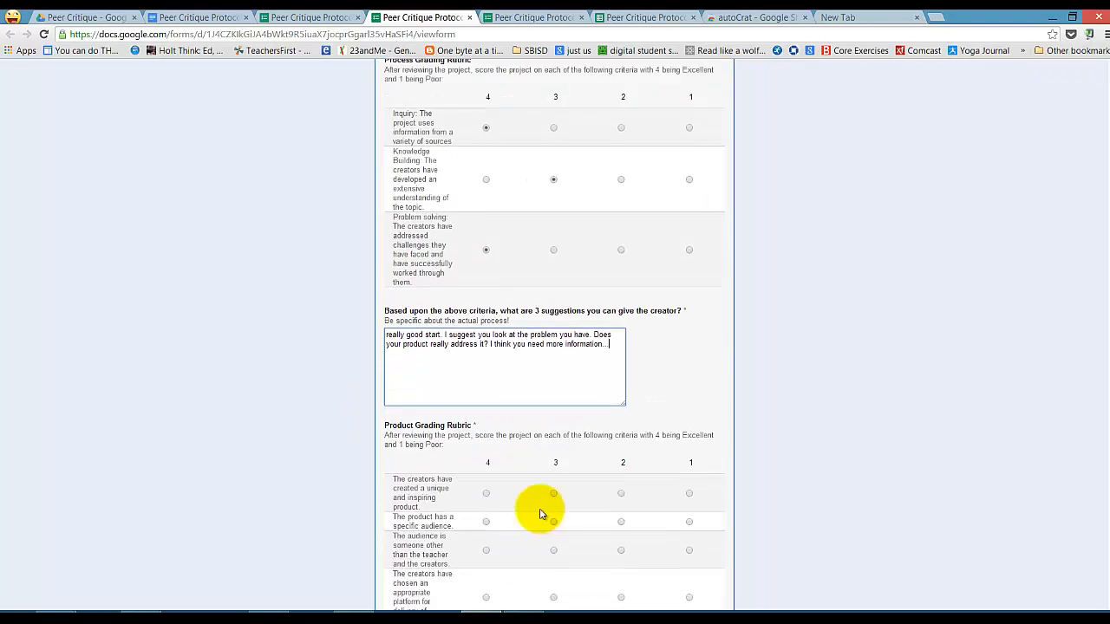
- Rate the product and presentation rubrics, enter suggestions for the team, and submit the form response
{"action": "scroll", "coordinate": [540, 451], "scroll_direction": "down", "scroll_amount": 2}
{"action": "left_click", "coordinate": [553, 391]}
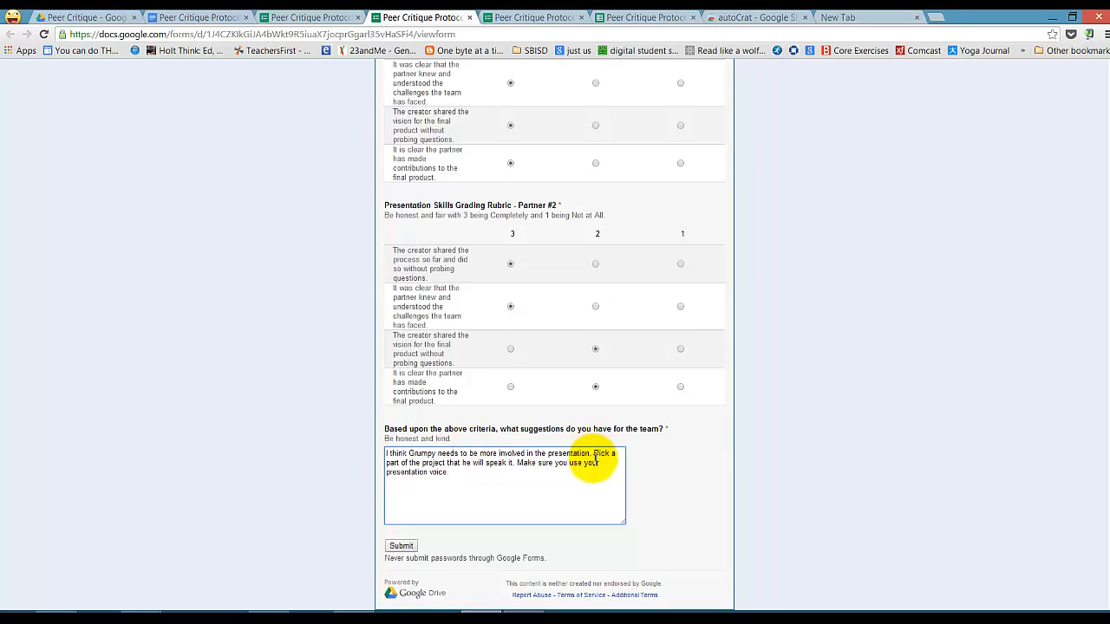
{"action": "left_click", "coordinate": [400, 545]}
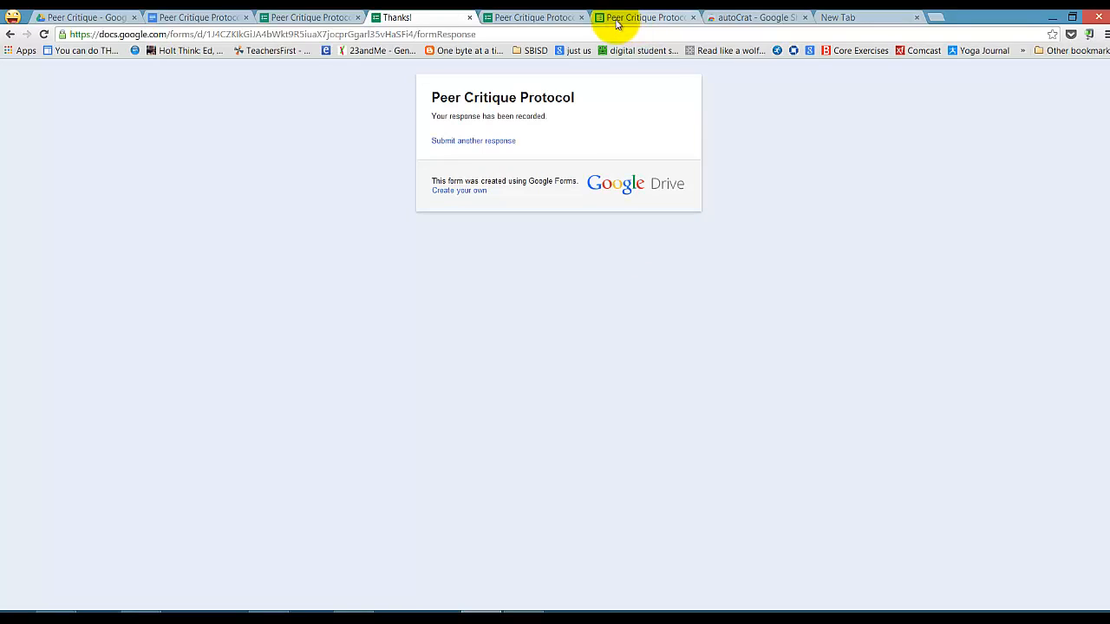
- Check the merge columns in the responses spreadsheet and open the "Peer Critique - MERGED DOCUMENTS" folder in Google Drive
{"action": "left_click", "coordinate": [627, 19]}
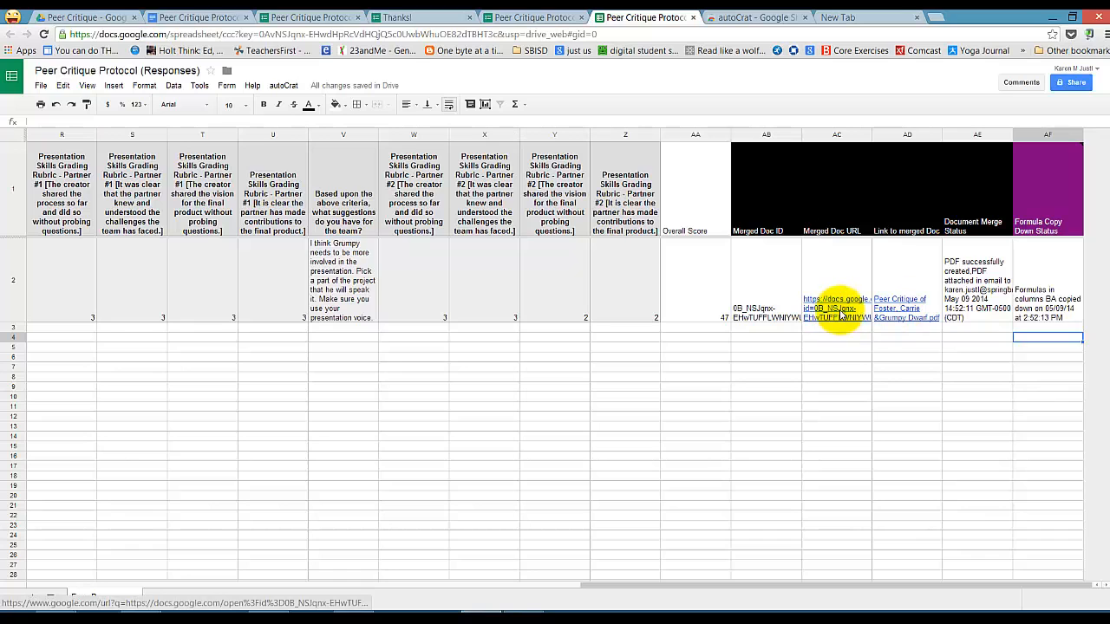
{"action": "left_click", "coordinate": [87, 17]}
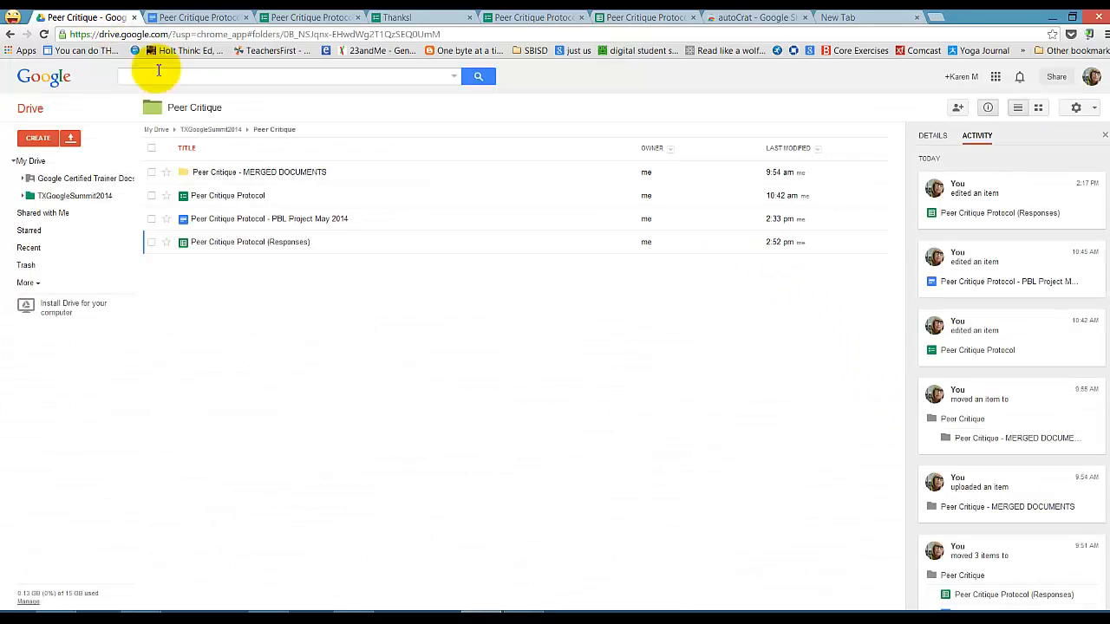
{"action": "left_click", "coordinate": [225, 172]}
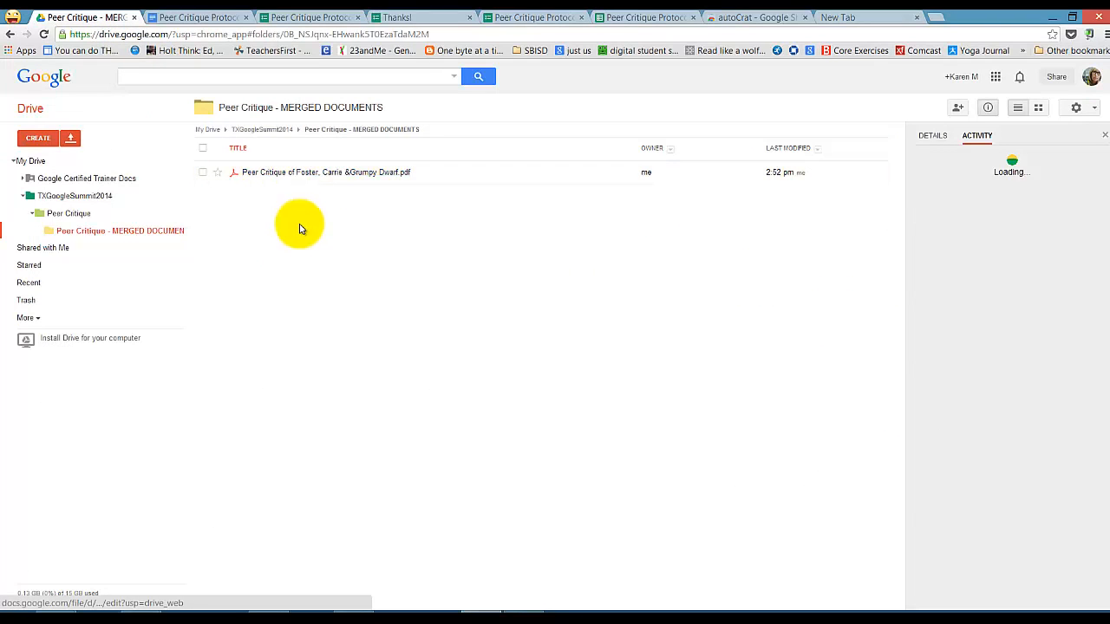
- Open the merged critique PDF, examine its scores and comments through the last page, and close the preview
{"action": "left_click", "coordinate": [299, 173]}
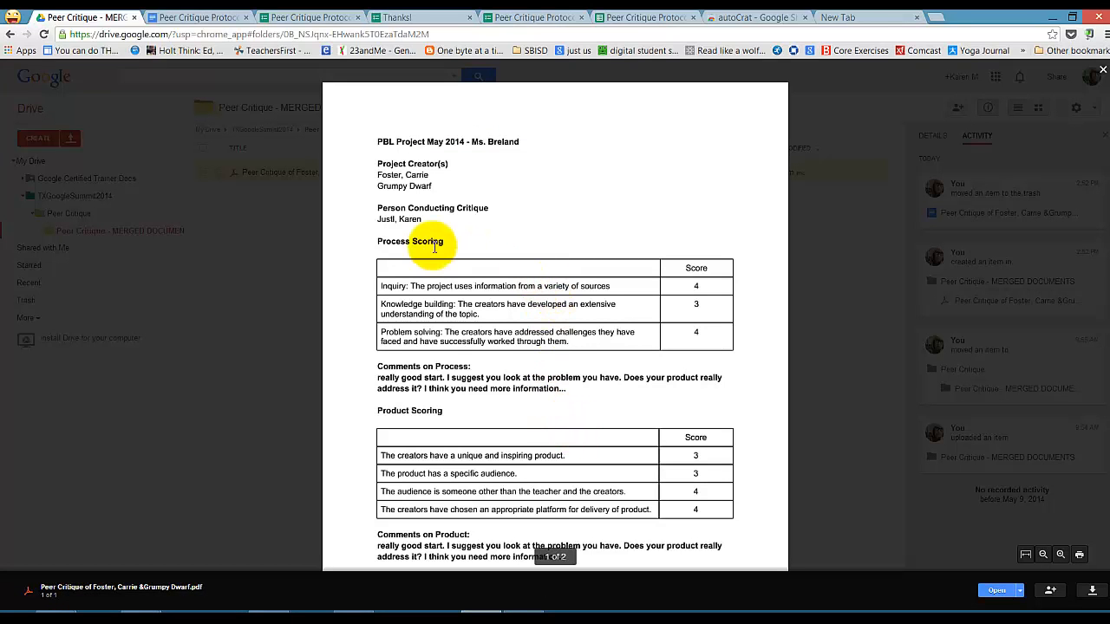
{"action": "scroll", "coordinate": [527, 238], "scroll_direction": "down", "scroll_amount": 3}
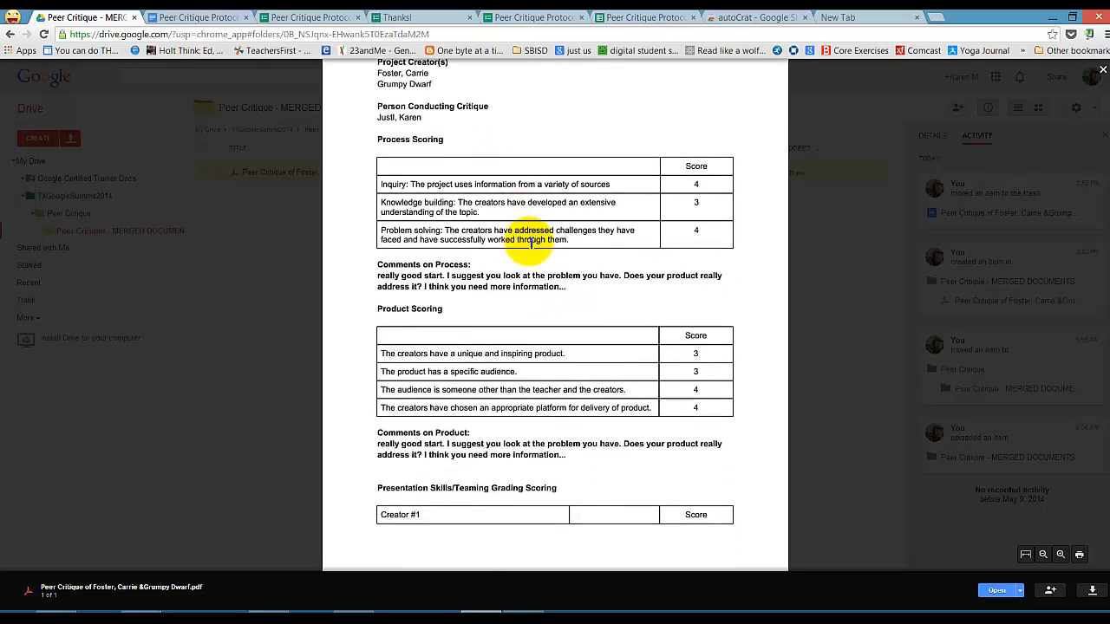
{"action": "scroll", "coordinate": [531, 243], "scroll_direction": "down", "scroll_amount": 5}
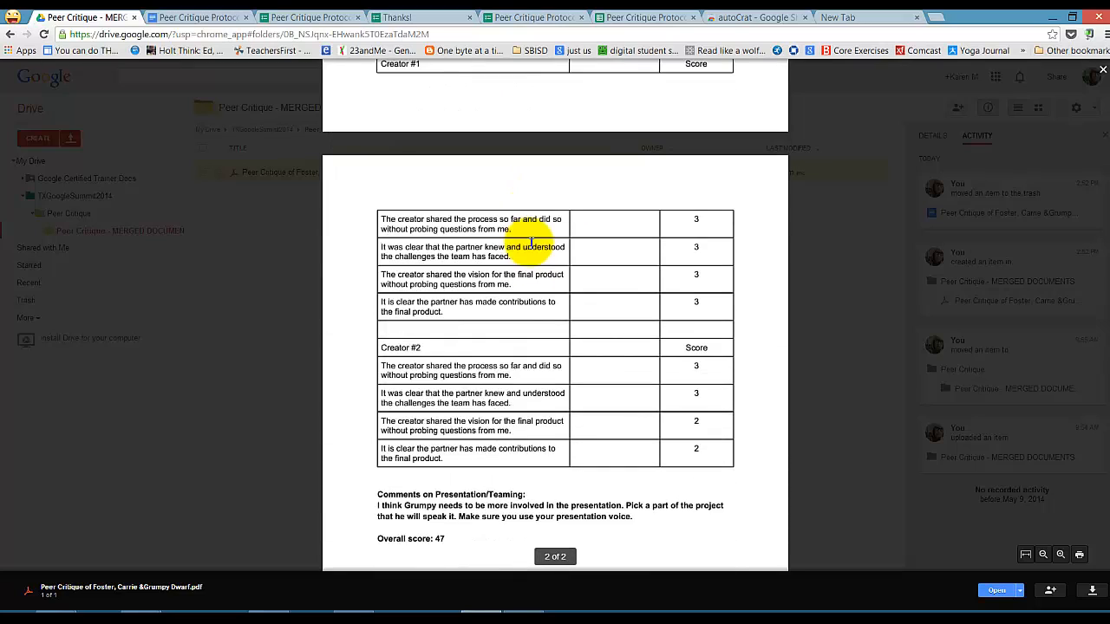
{"action": "scroll", "coordinate": [532, 243], "scroll_direction": "down", "scroll_amount": 4}
{"action": "left_click", "coordinate": [362, 306]}
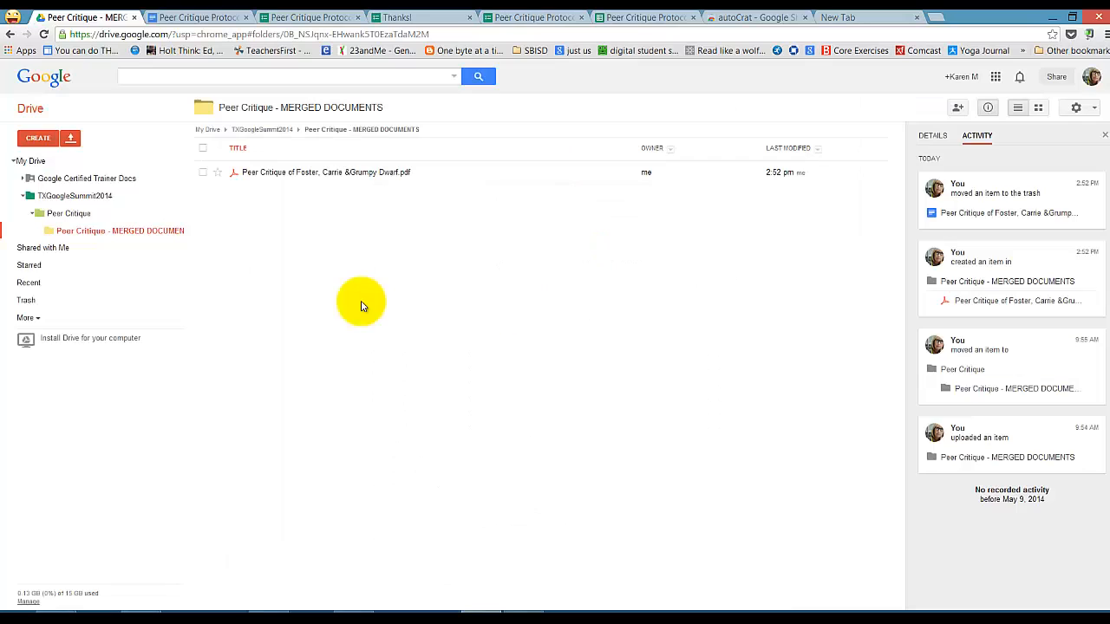